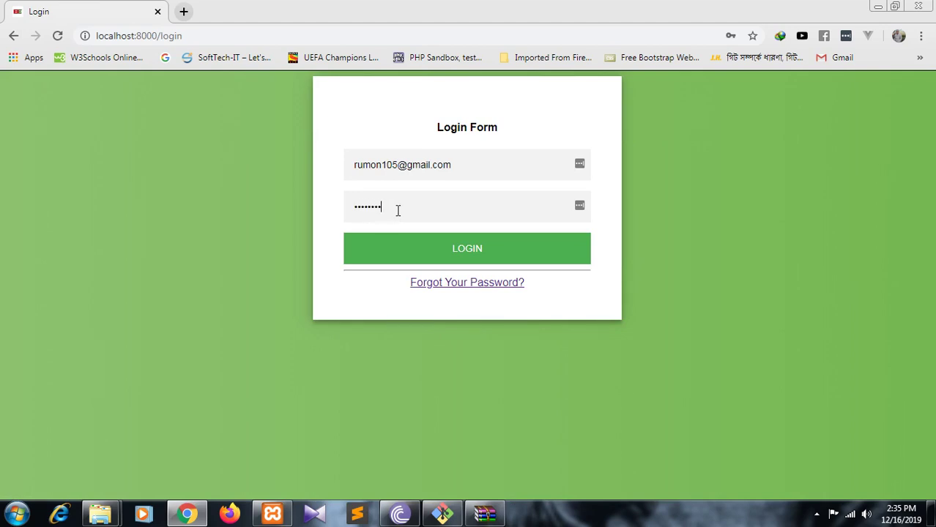
- Log in to The Plaza by re-entering the customer's e-mail and password in the Login Form
click(449, 257)
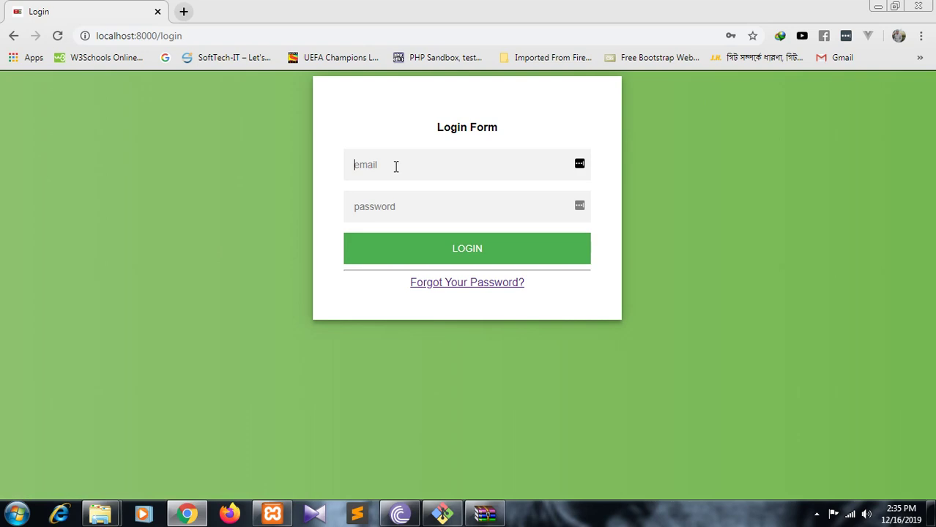
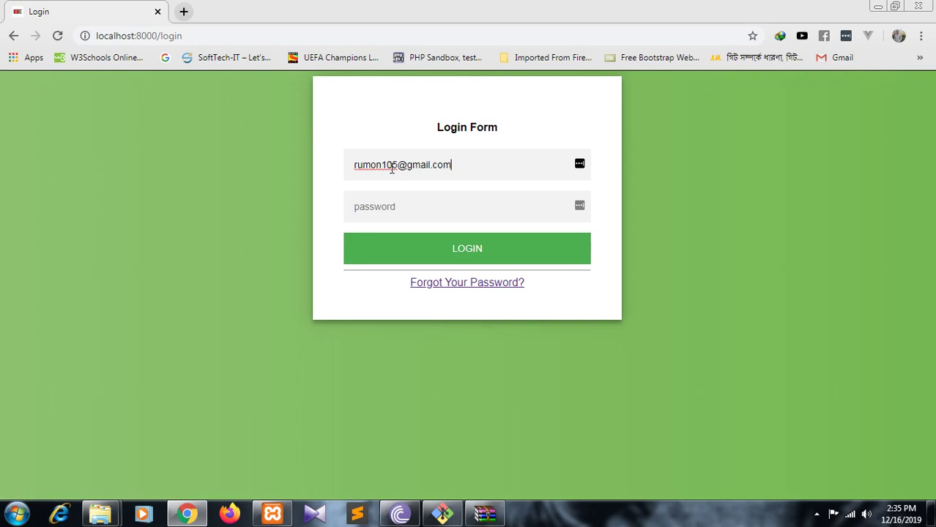
click(390, 211)
text(12)
click(434, 255)
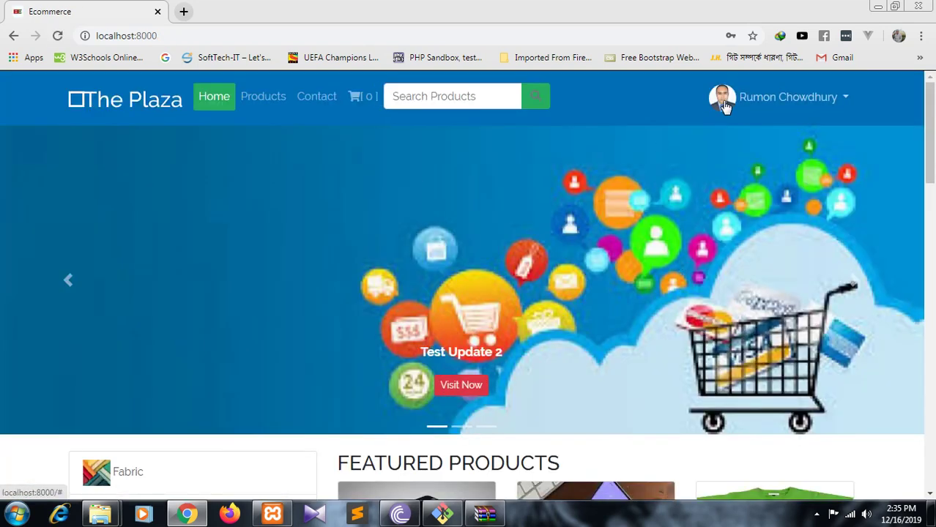
- Open the Update Profile form from the account's My Dashboard page
click(786, 107)
click(798, 137)
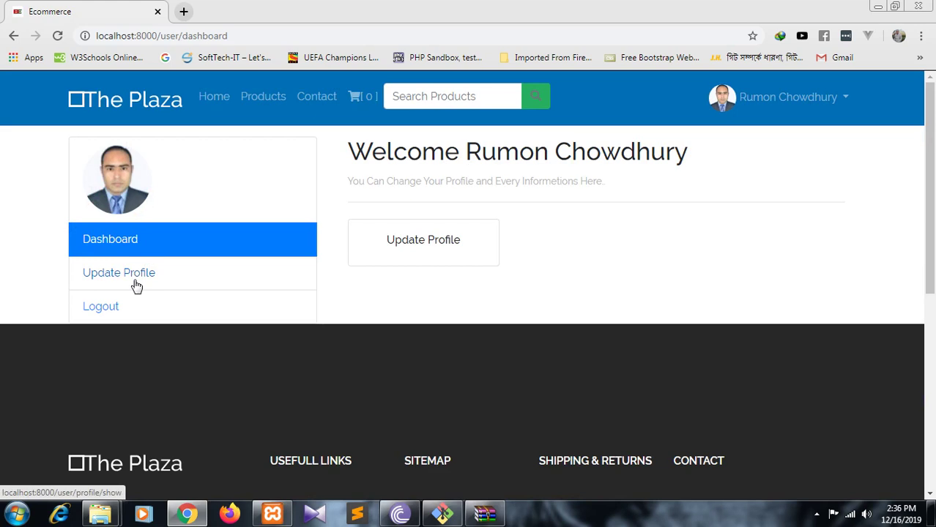
click(408, 247)
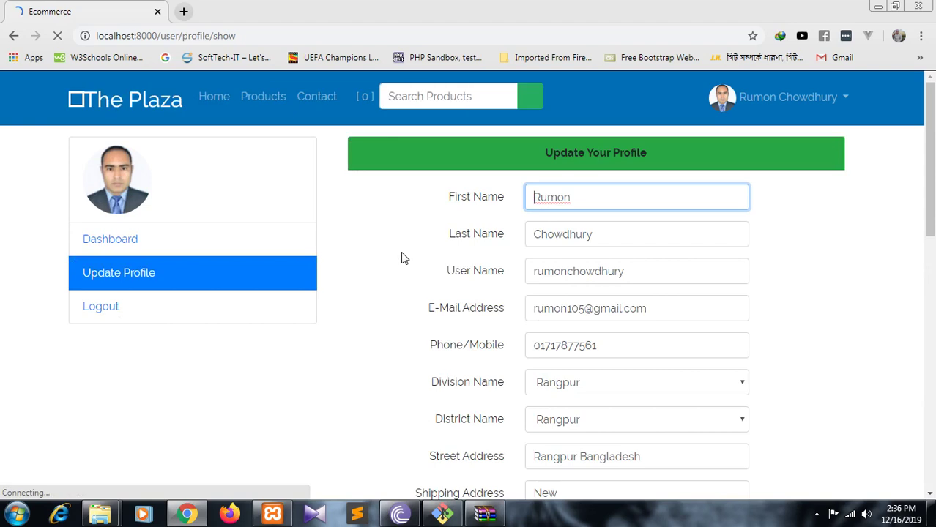
scroll(402, 258, down, 3)
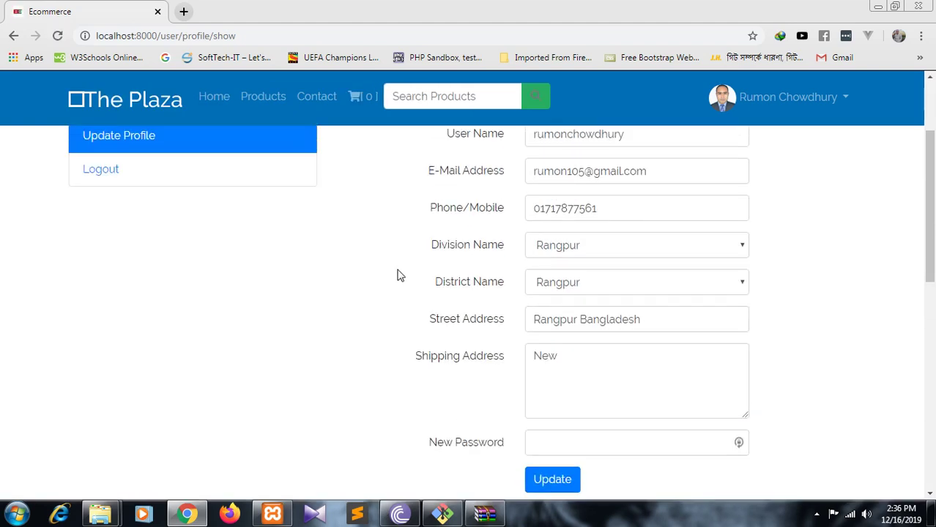
scroll(582, 330, up, 3)
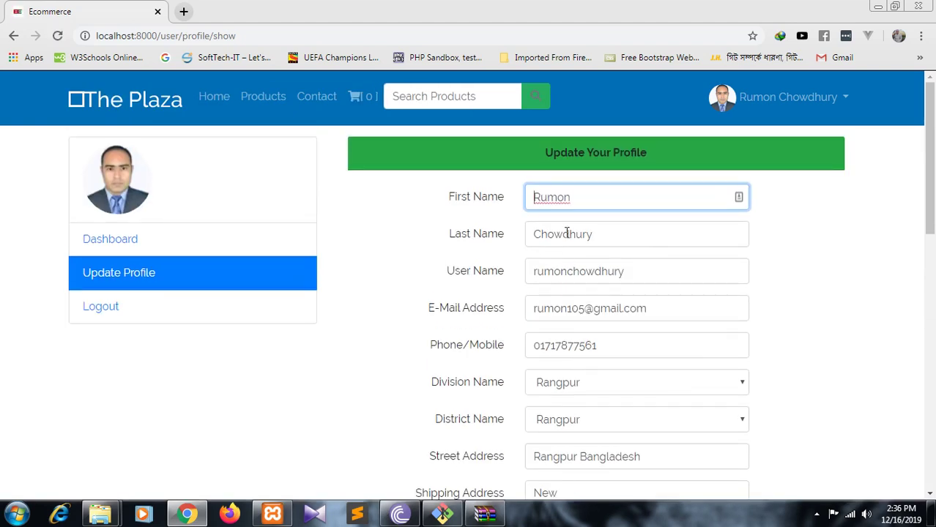
scroll(587, 331, down, 2)
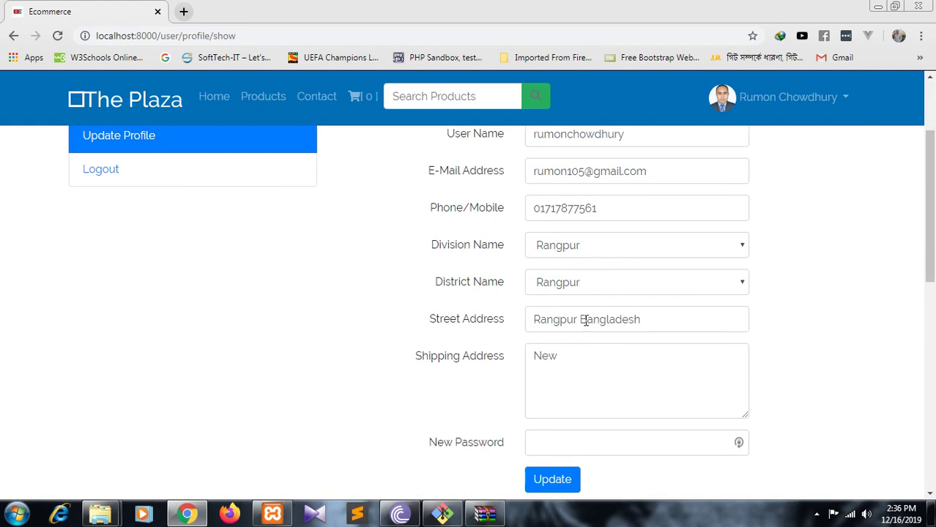
- Change the shipping address to Rangpur, save the profile, and return to the home page
click(576, 360)
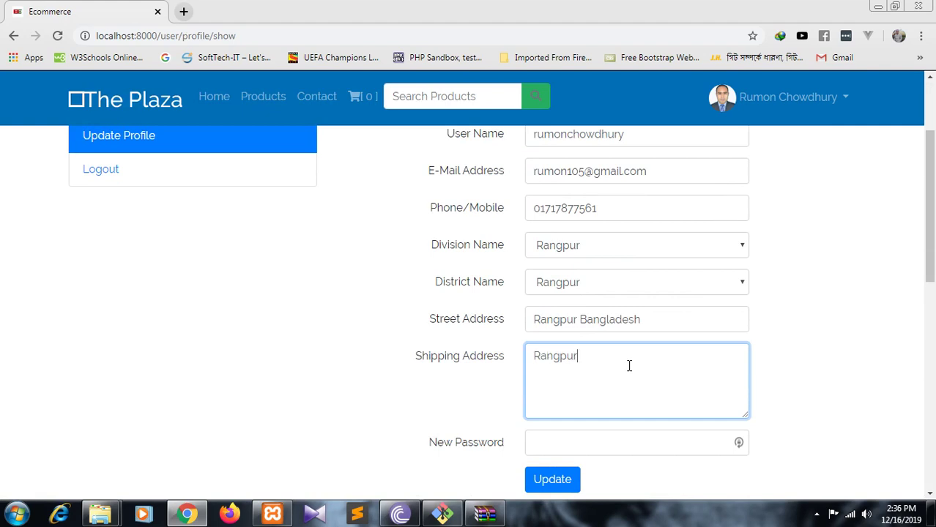
click(553, 482)
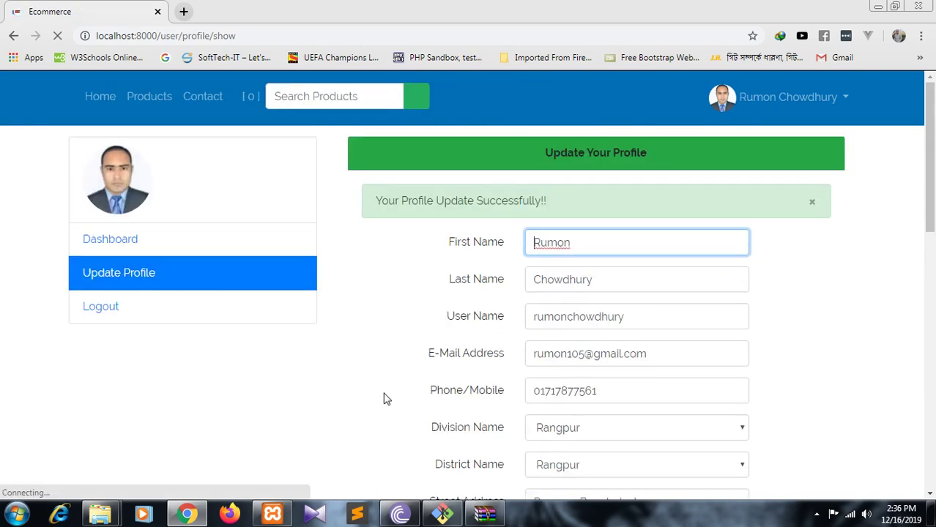
scroll(434, 378, down, 5)
click(555, 322)
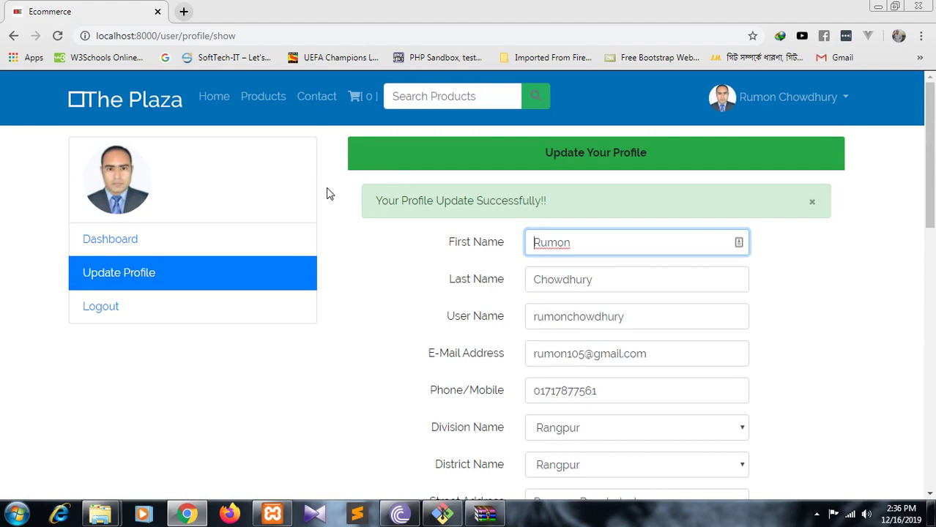
scroll(641, 320, down, 4)
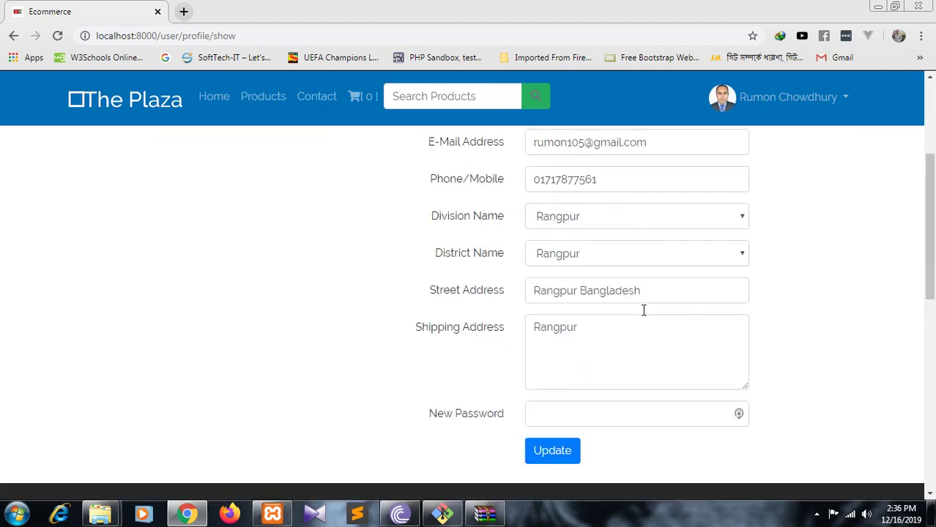
scroll(638, 293, up, 4)
click(813, 205)
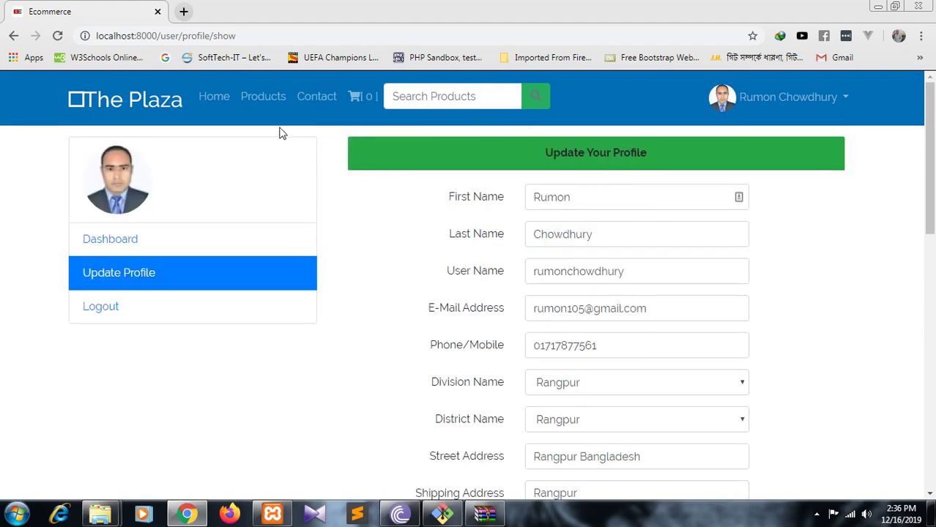
click(216, 104)
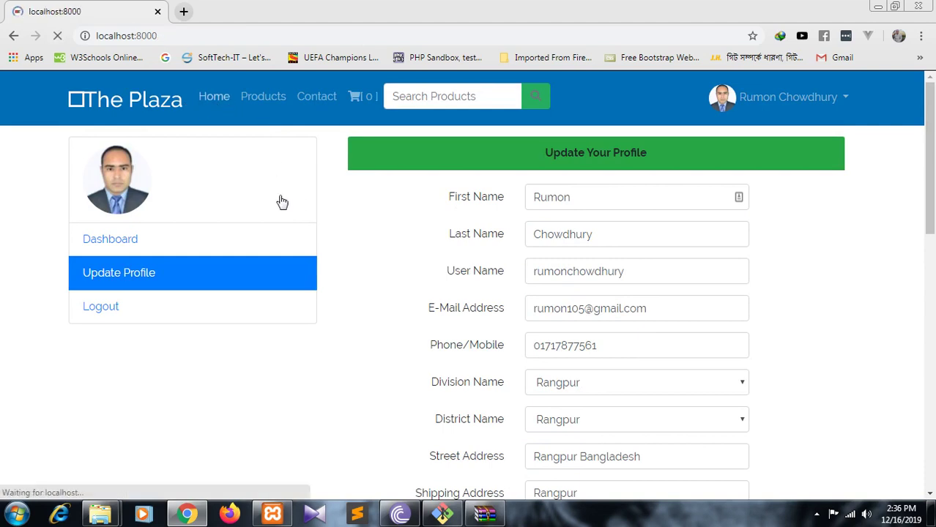
- Add Child T-Shirt and Beach Dresses Women to the cart from the home page
scroll(481, 245, down, 5)
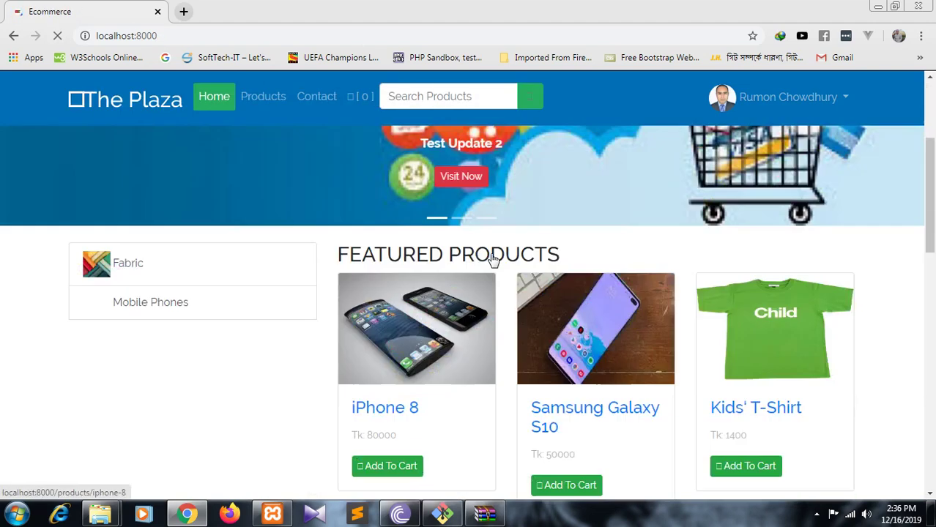
scroll(482, 297, up, 1)
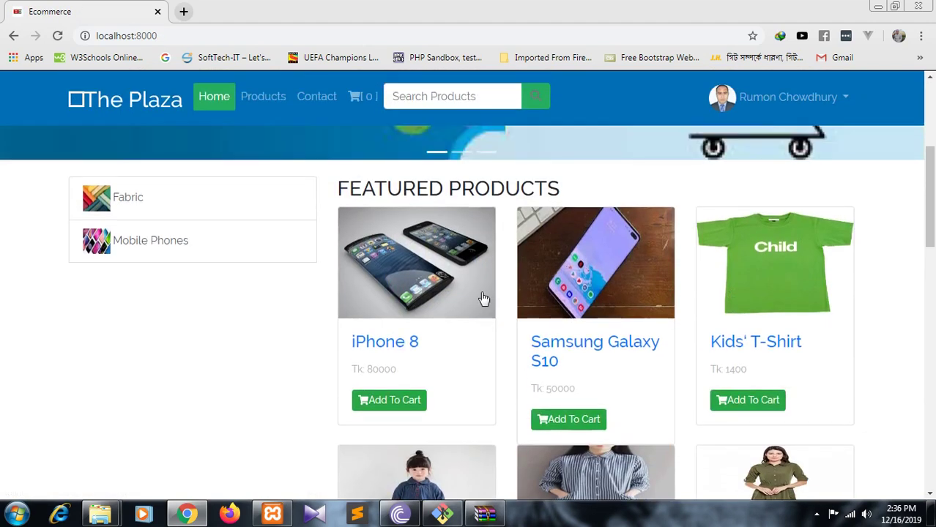
scroll(383, 368, down, 2)
scroll(390, 311, down, 3)
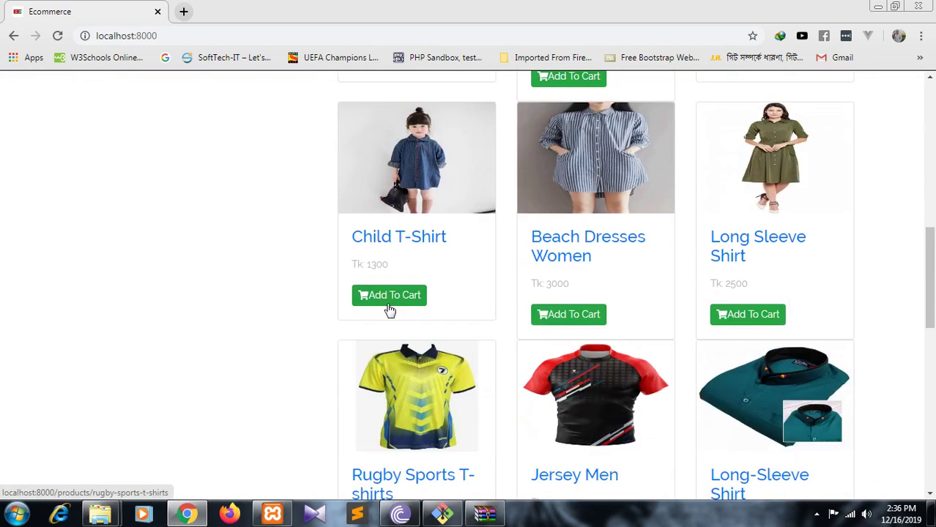
click(389, 310)
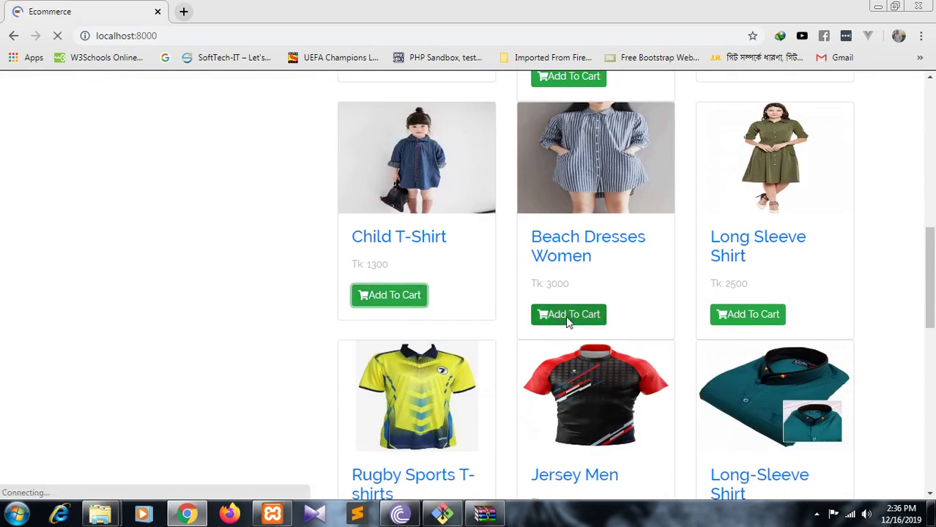
scroll(613, 314, down, 3)
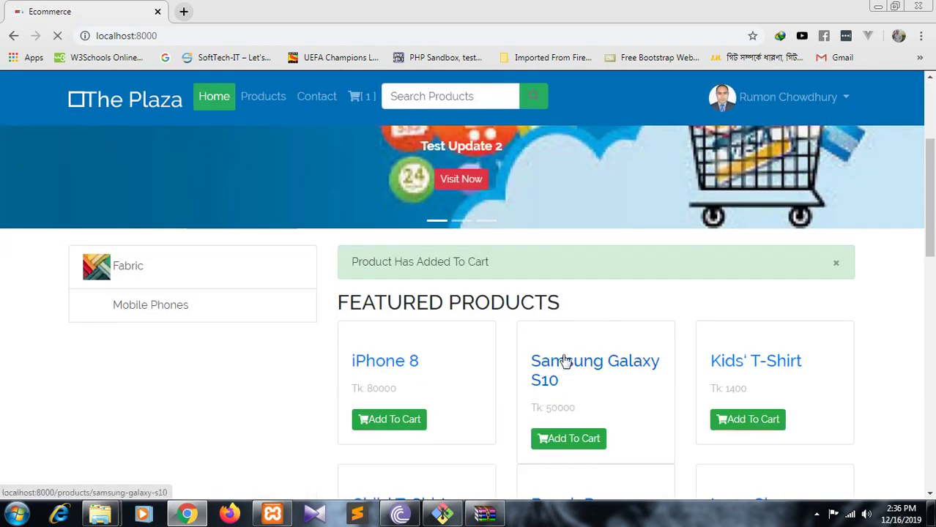
scroll(564, 359, down, 1)
scroll(539, 348, down, 4)
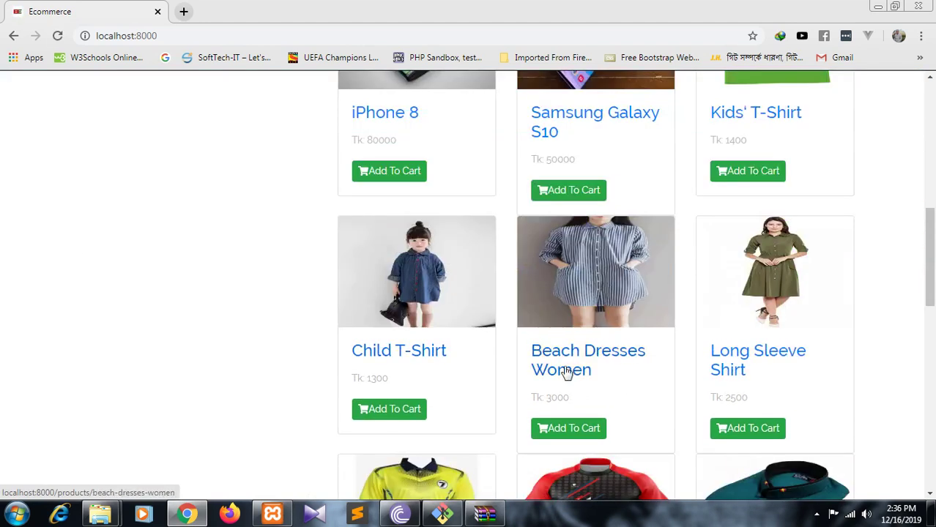
click(570, 432)
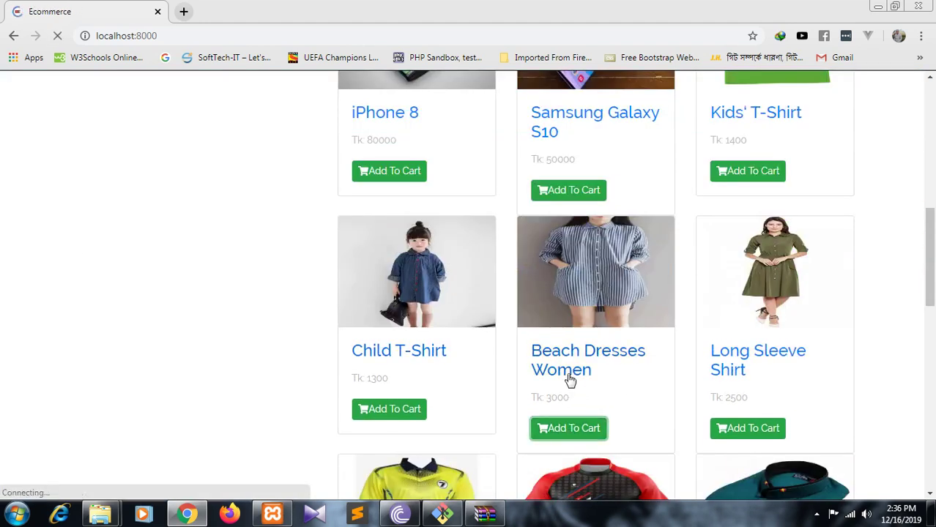
- Add Long-Sleeve Shirt to the cart and view the cart totalling Tk 6000
scroll(476, 348, down, 4)
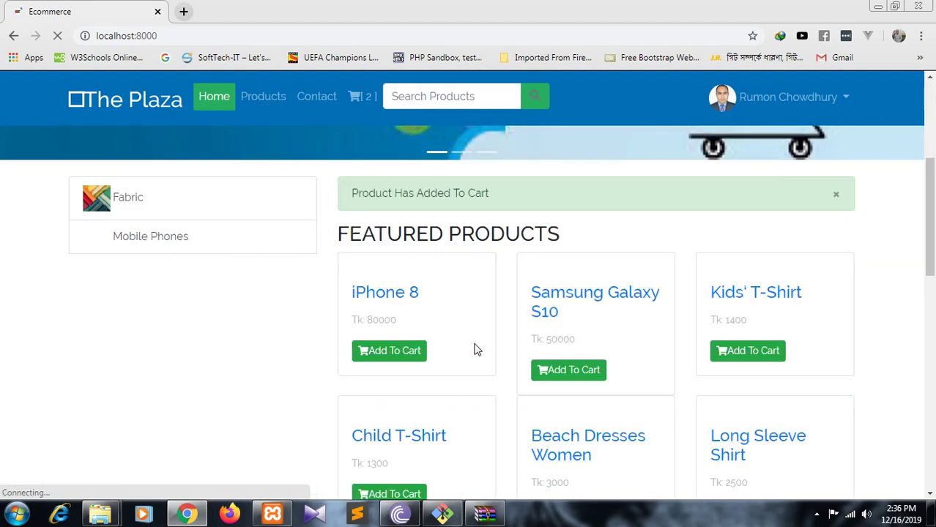
scroll(476, 349, down, 7)
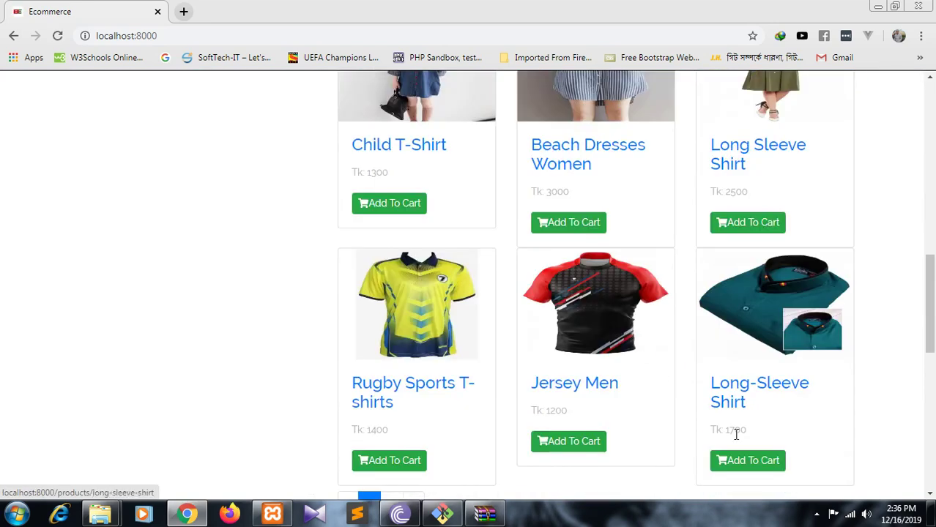
click(746, 463)
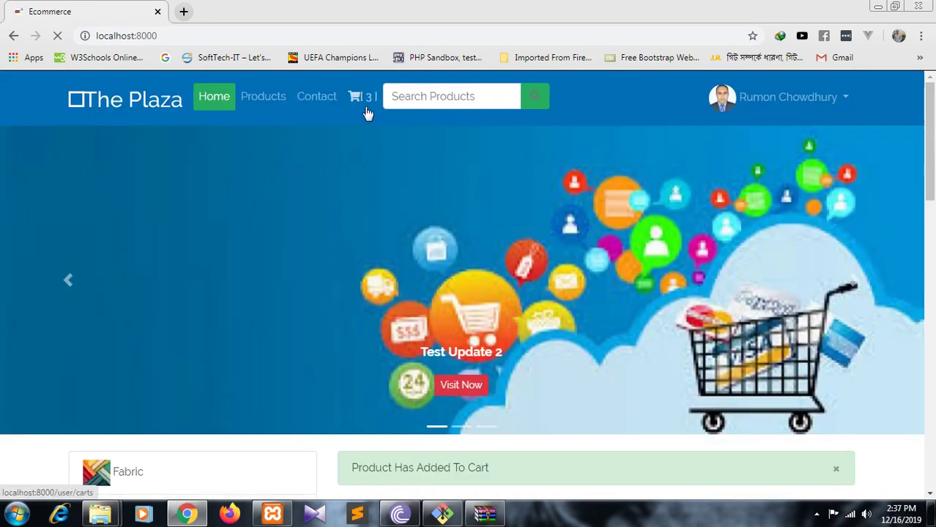
click(366, 104)
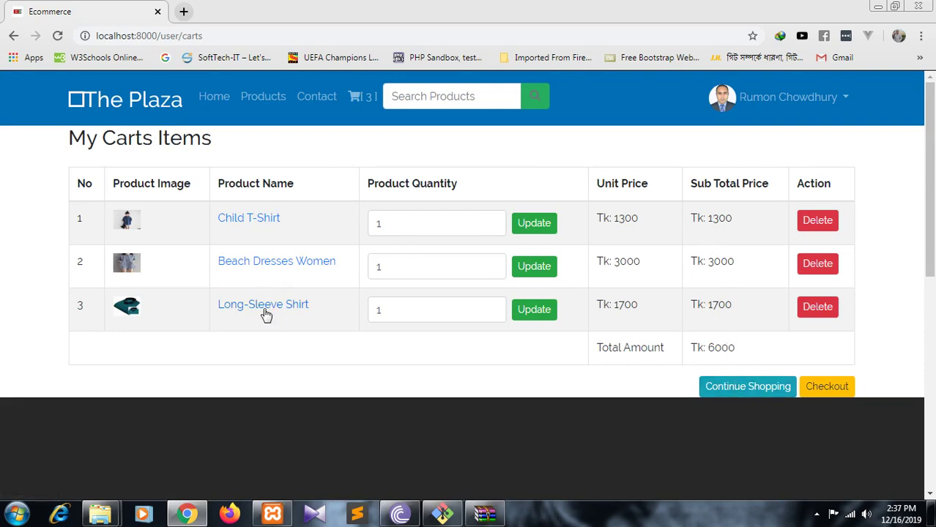
- Set the Long-Sleeve Shirt quantity to 2 and delete Child T-Shirt, leaving Tk 6400
click(413, 310)
click(491, 306)
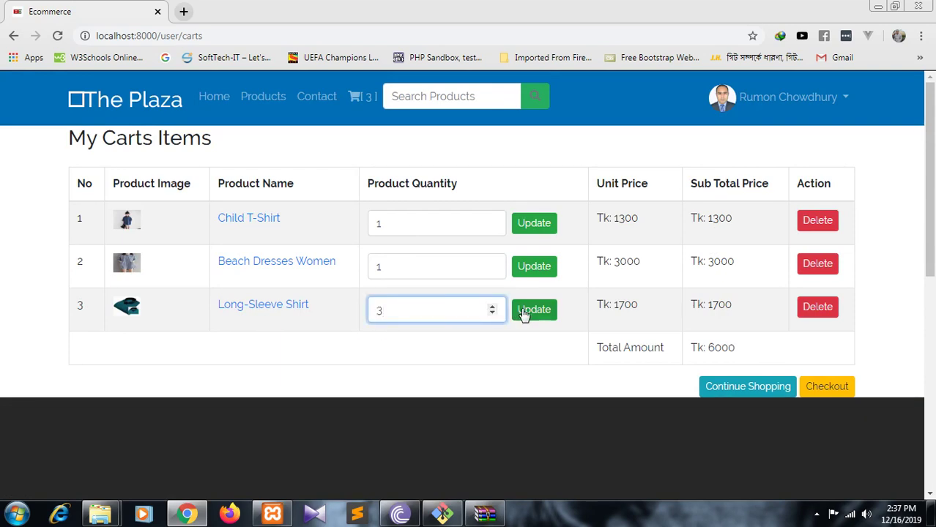
click(492, 315)
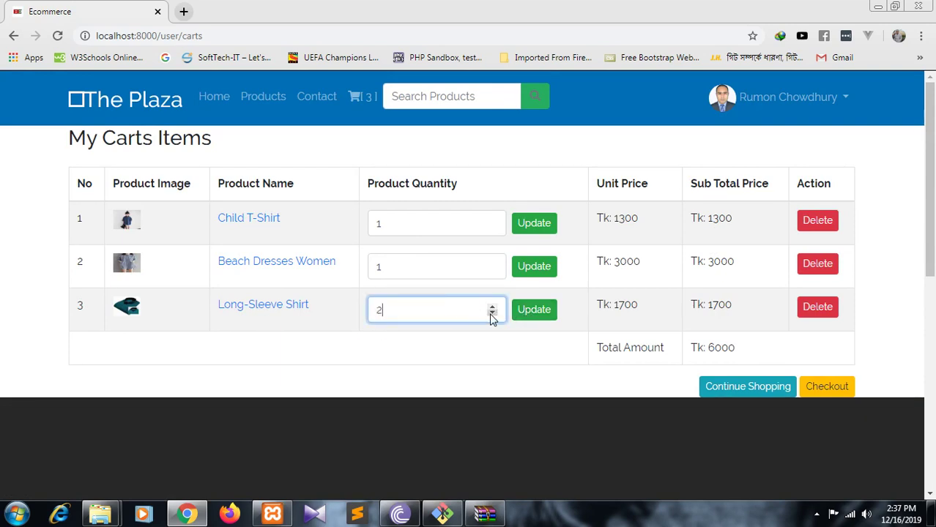
click(530, 318)
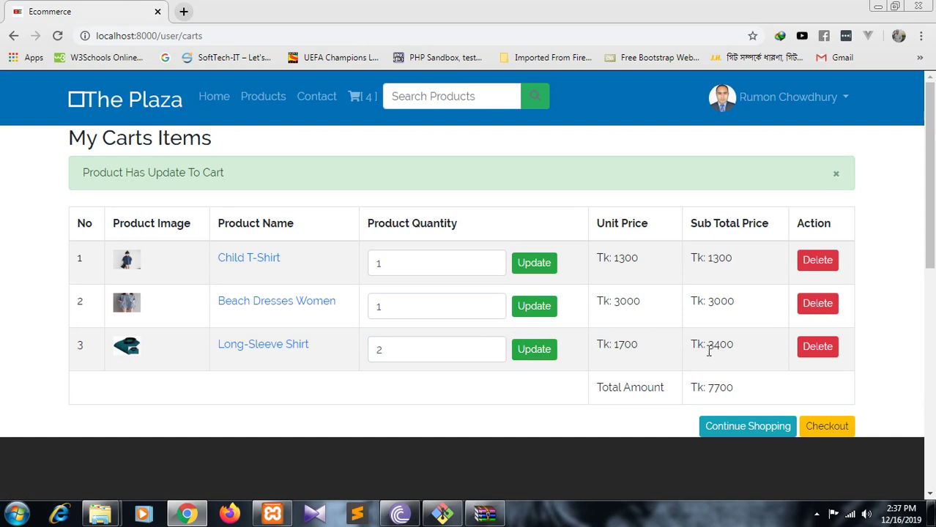
click(822, 267)
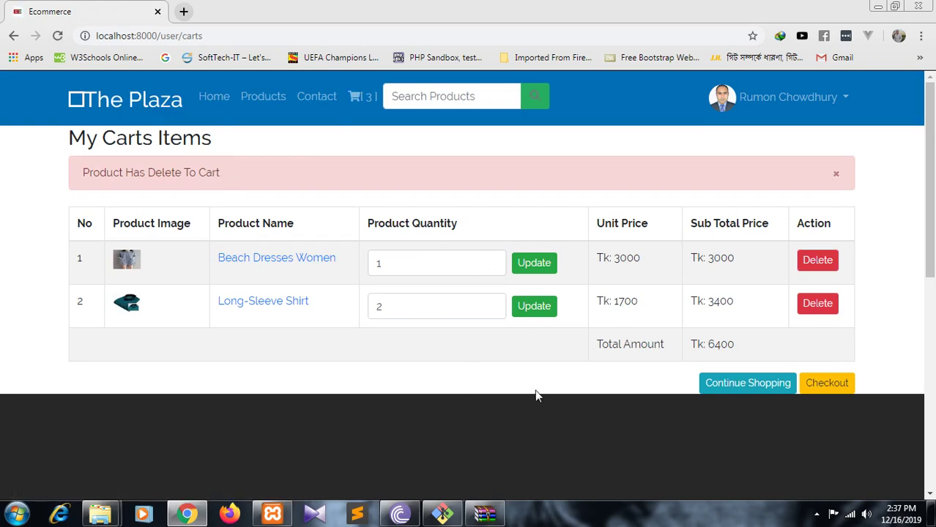
- Proceed to checkout and choose Bkash as the payment method for the Tk 6500 order
click(841, 392)
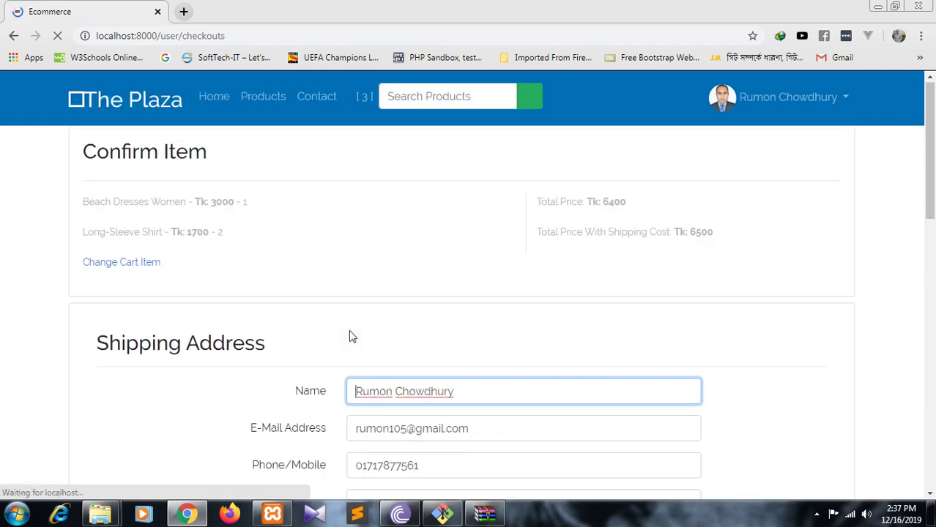
scroll(350, 336, down, 5)
click(515, 342)
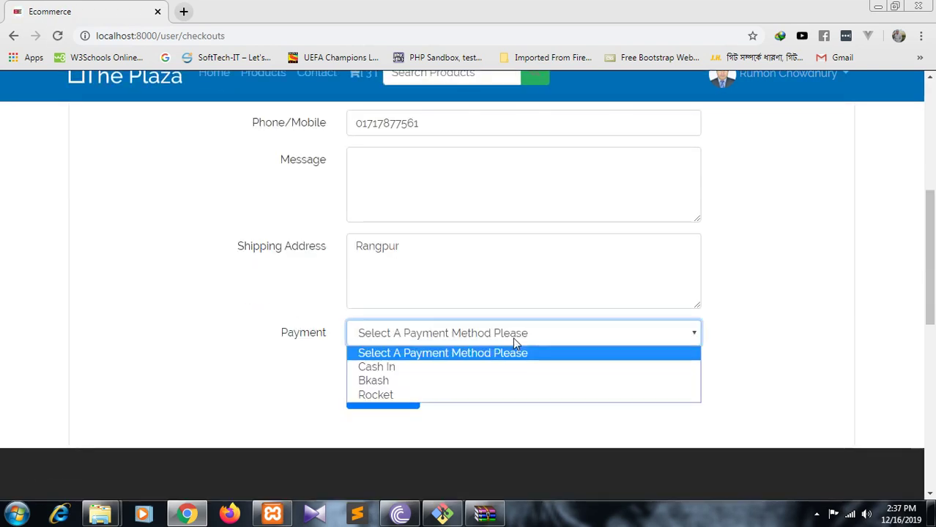
click(521, 380)
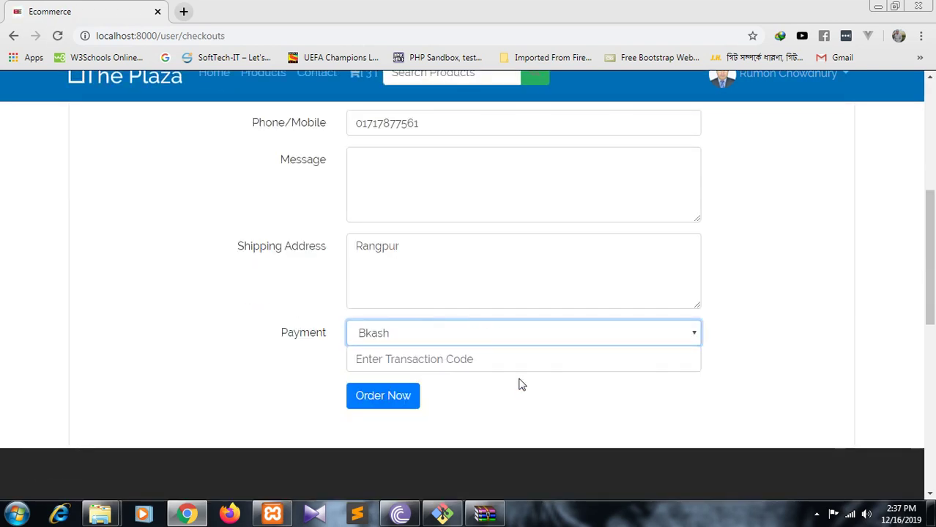
scroll(167, 348, up, 5)
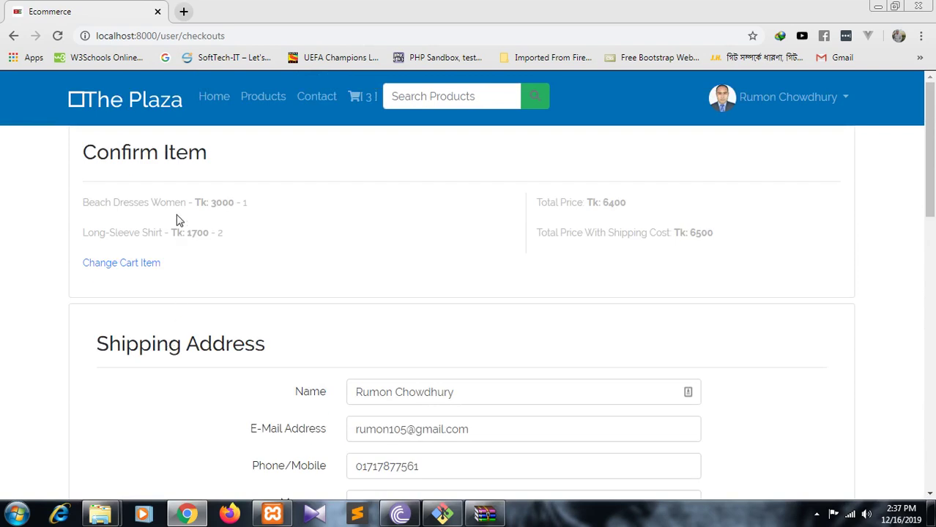
scroll(175, 222, down, 5)
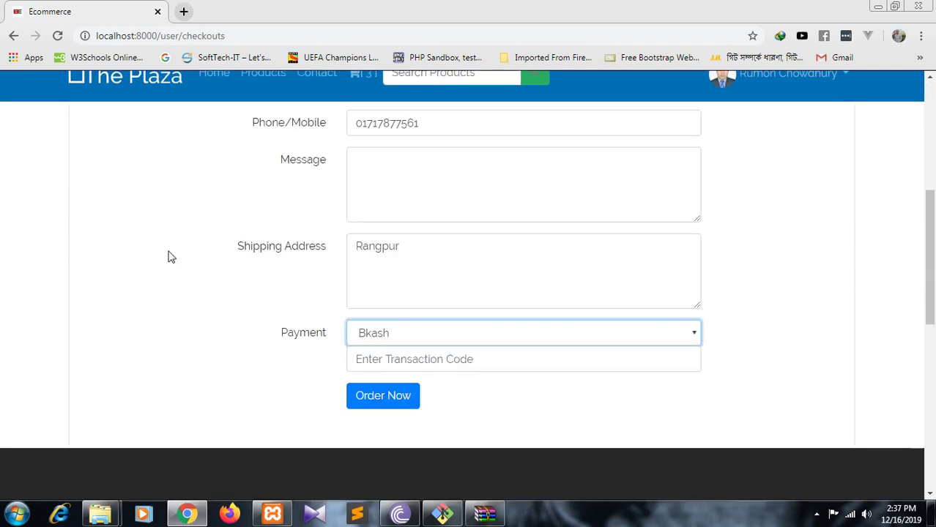
scroll(168, 256, up, 5)
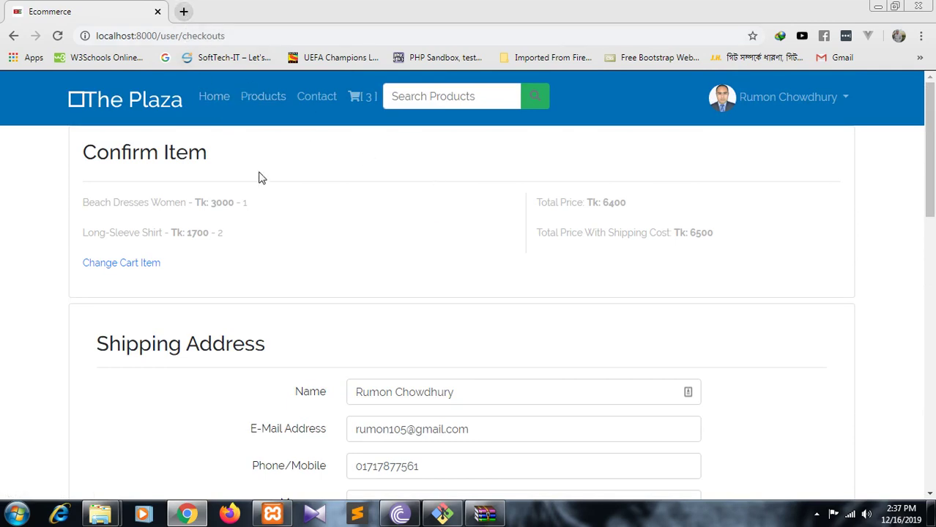
- Load the admin login page at localhost:8000/admin in a new Chrome tab
click(184, 12)
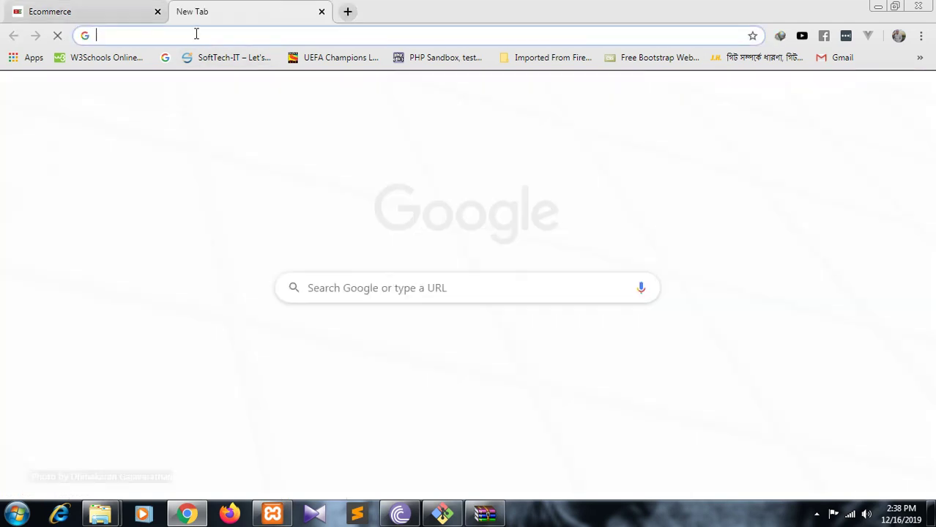
text(a)
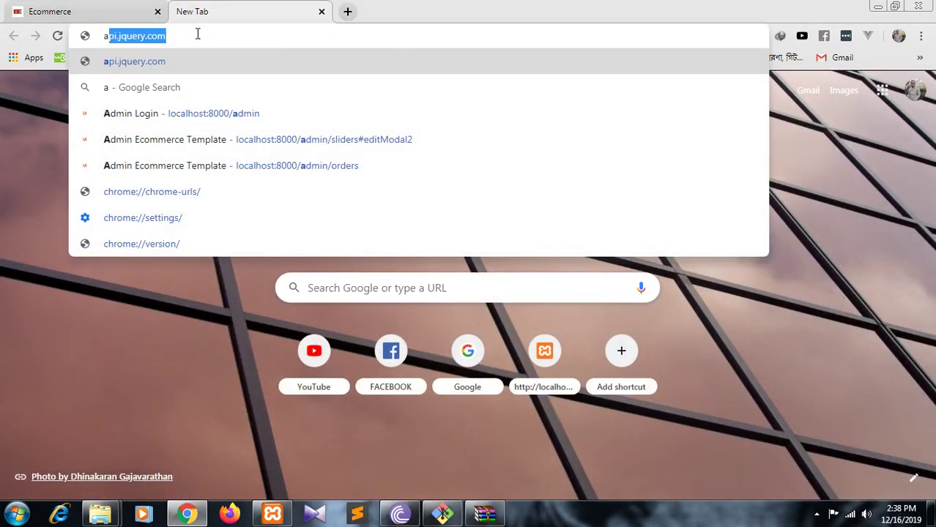
key(BackSpace)
key(BackSpace)
text(lo)
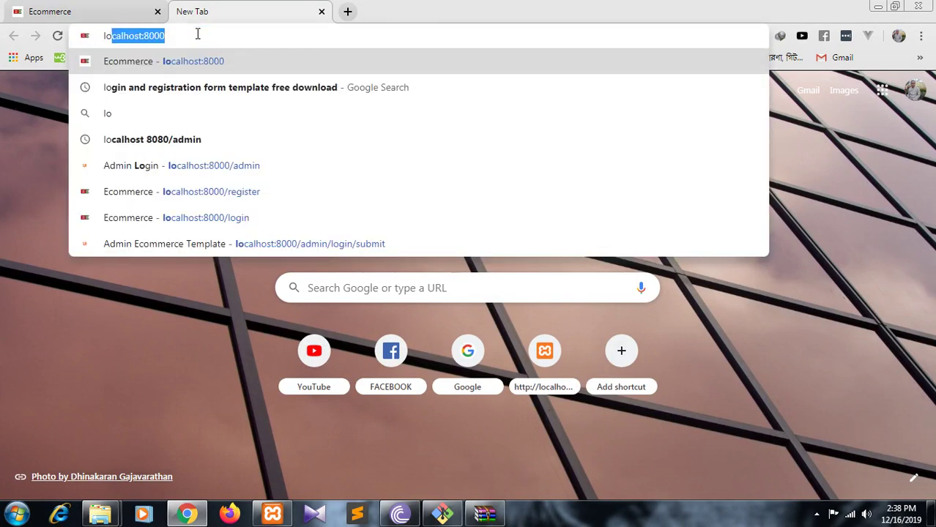
key(Right)
text(a)
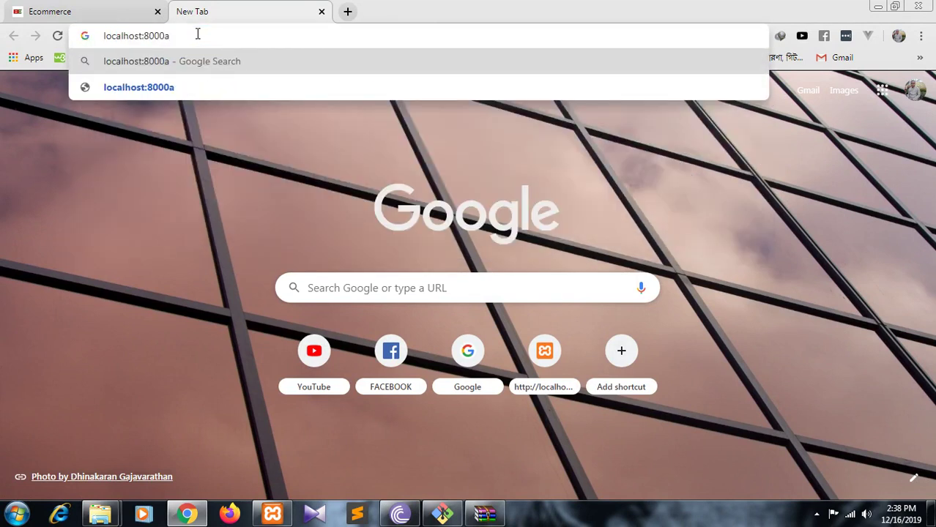
key(BackSpace)
text(/ad)
key(Return)
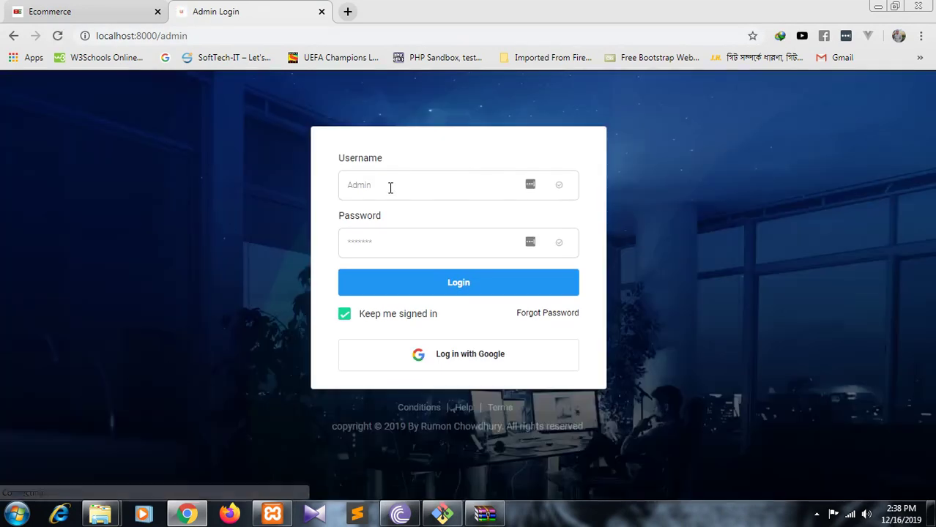
click(384, 185)
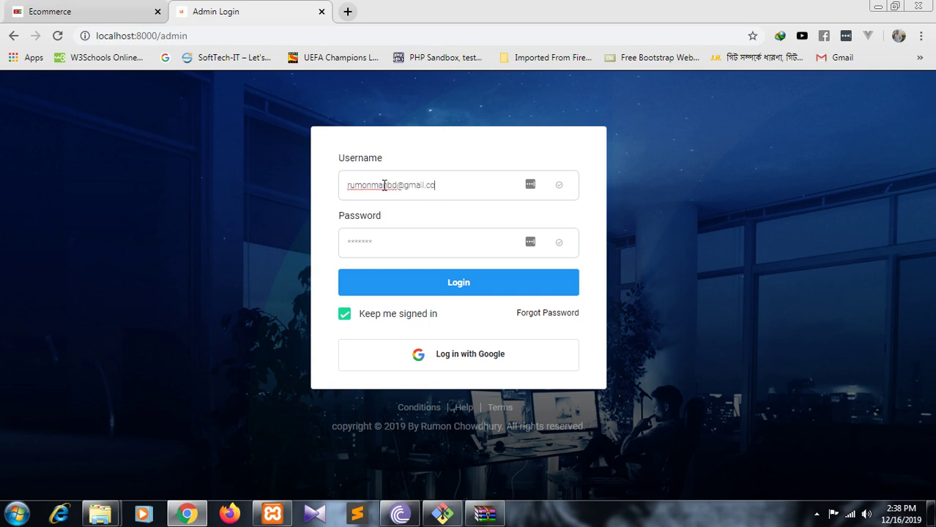
- Log in to Staradmin with the admin username and password, retrying after the Invalid Login error
click(355, 242)
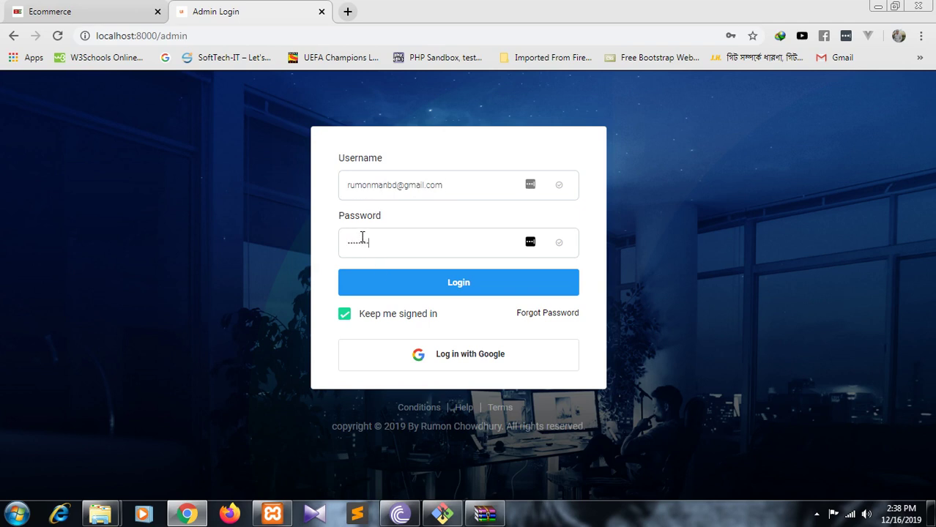
click(412, 285)
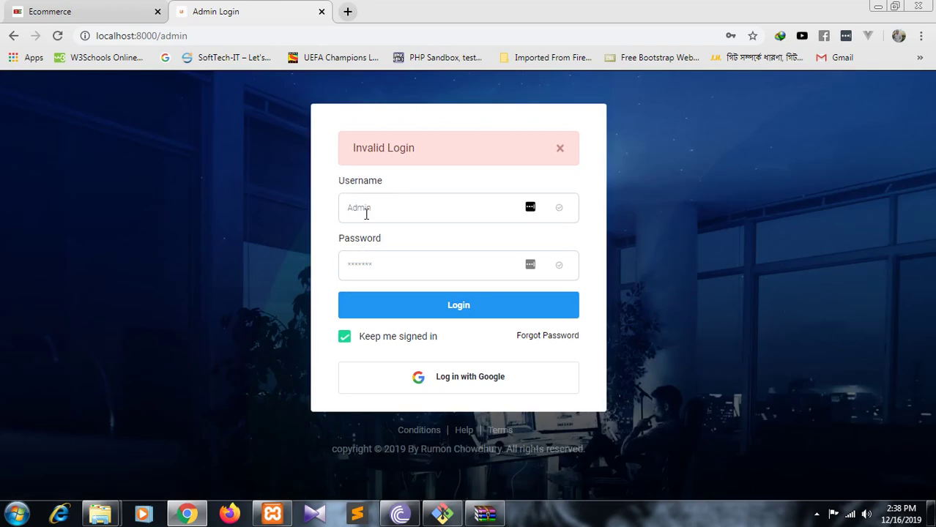
click(366, 199)
text(rum)
click(381, 269)
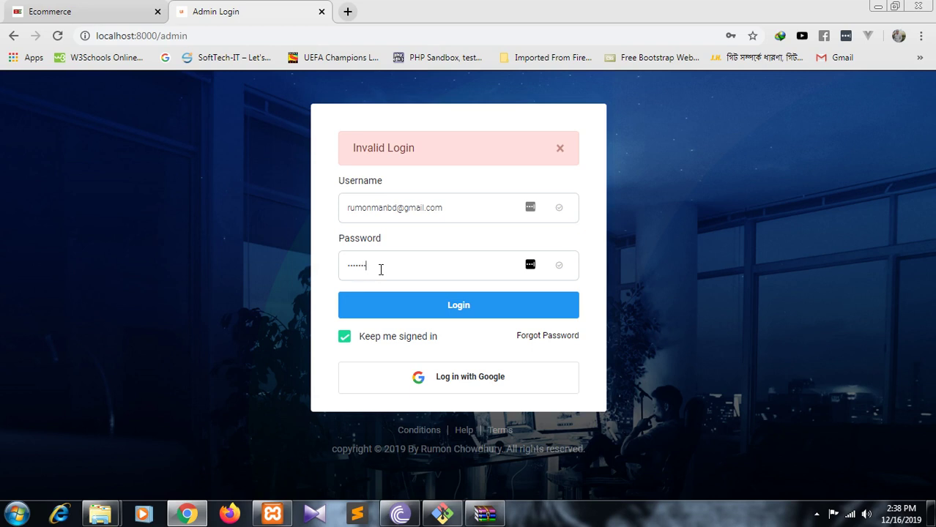
click(394, 300)
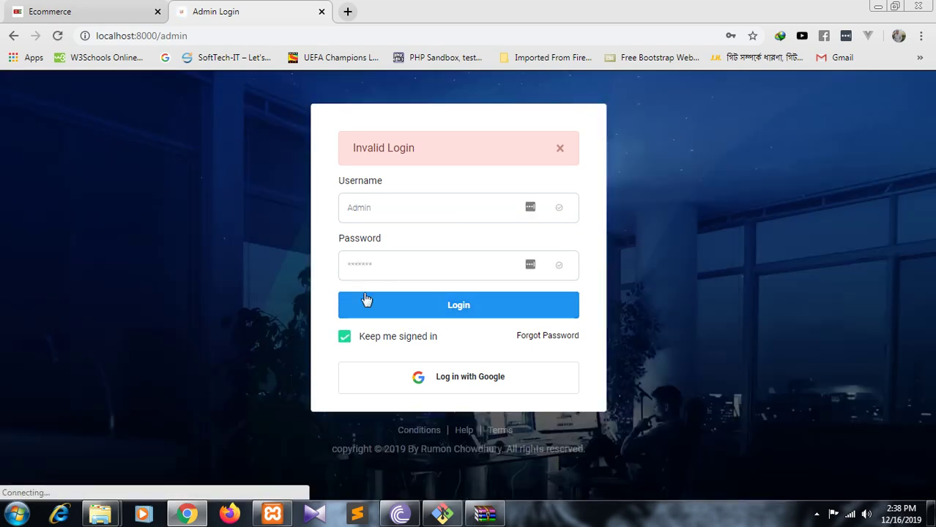
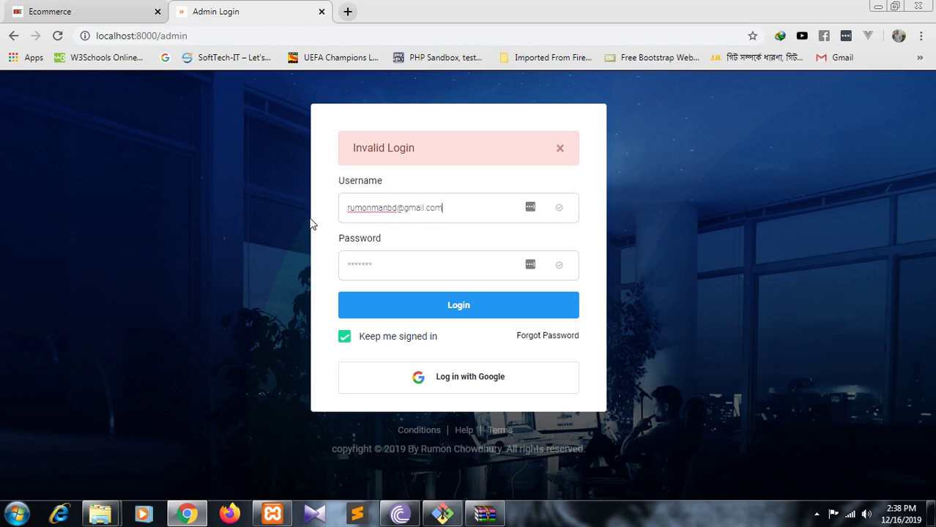
click(407, 277)
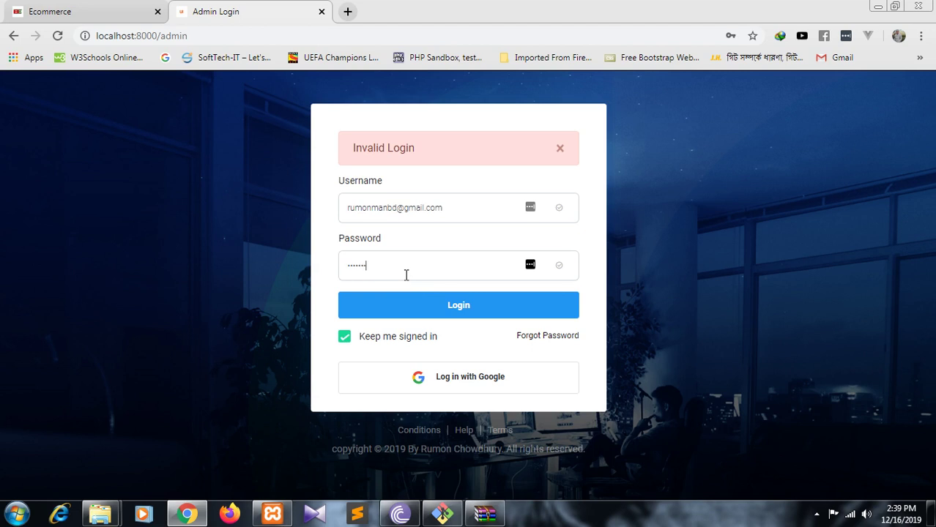
click(404, 304)
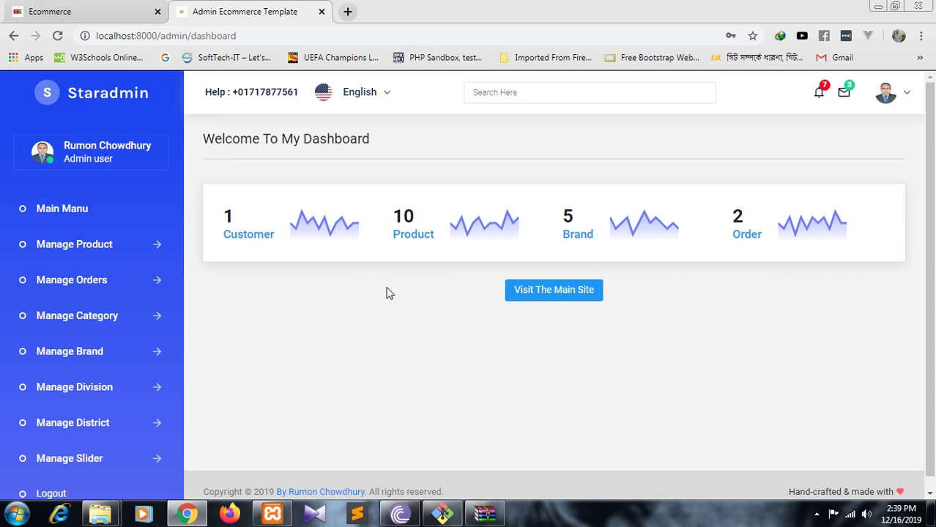
- Browse the product list under Manage Product and open the Add Product form
click(100, 249)
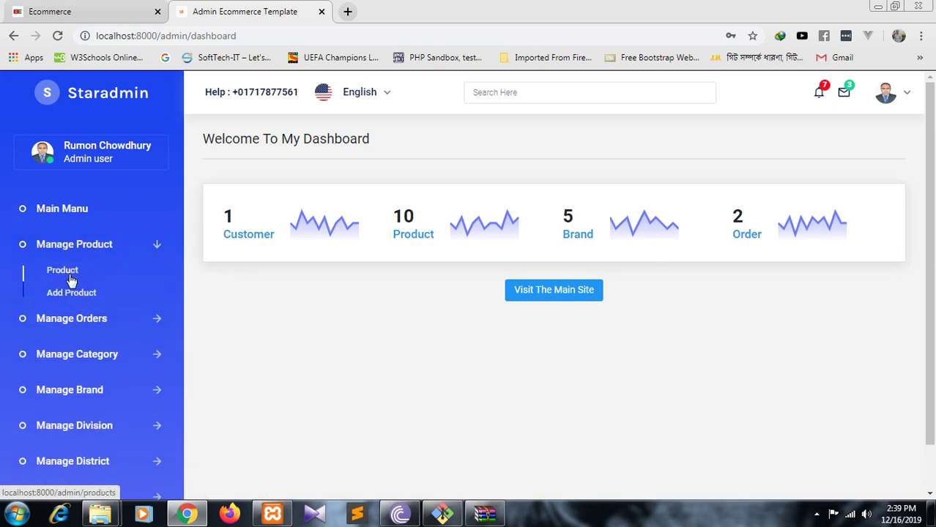
click(70, 272)
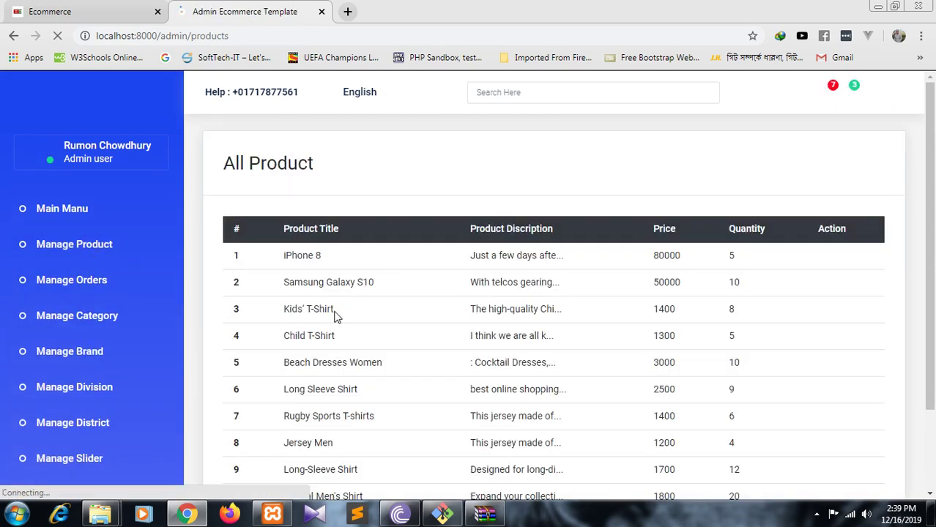
scroll(381, 307, down, 2)
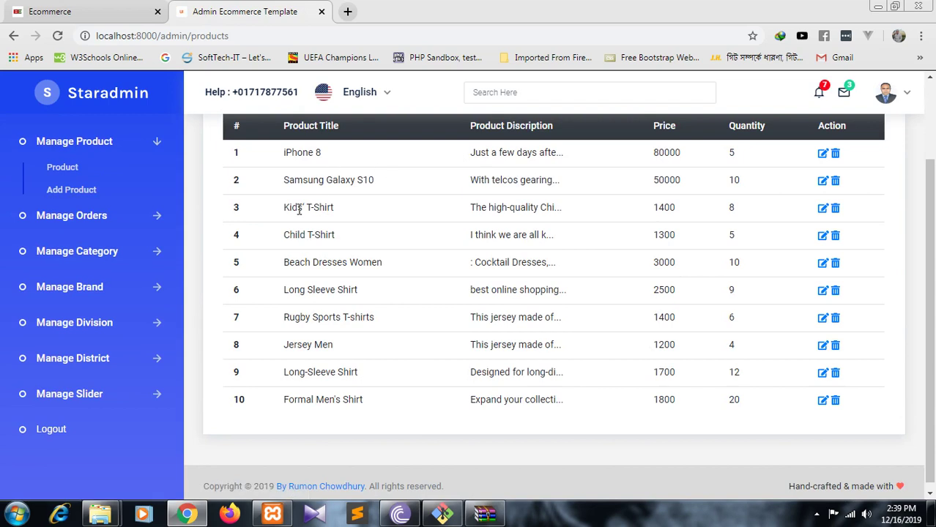
click(83, 194)
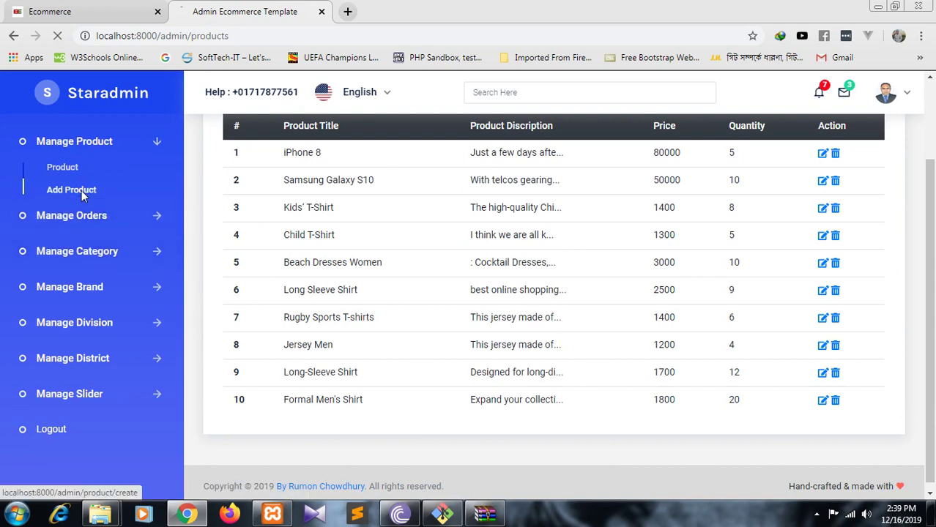
scroll(341, 198, down, 3)
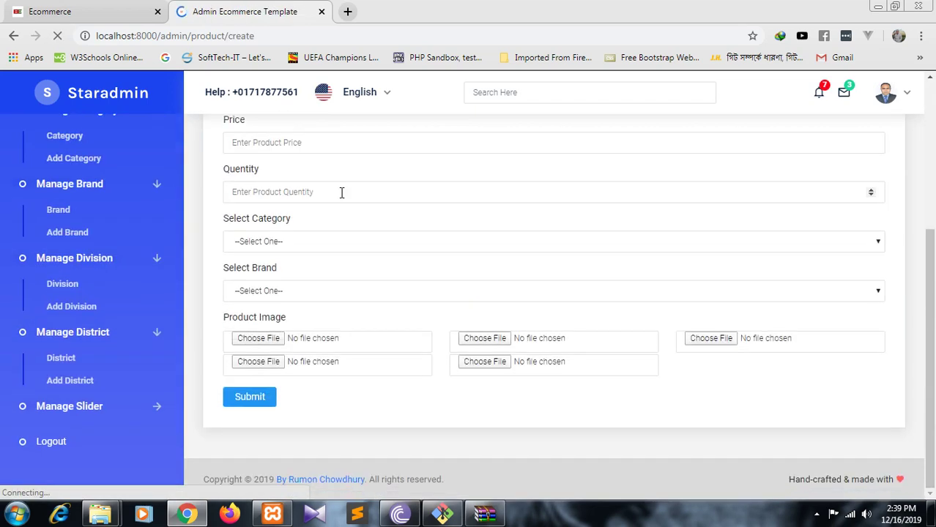
scroll(308, 213, up, 3)
scroll(309, 212, up, 2)
- Show the Orders list under Manage Orders, with orders #LEE11 and #LEE6
click(73, 250)
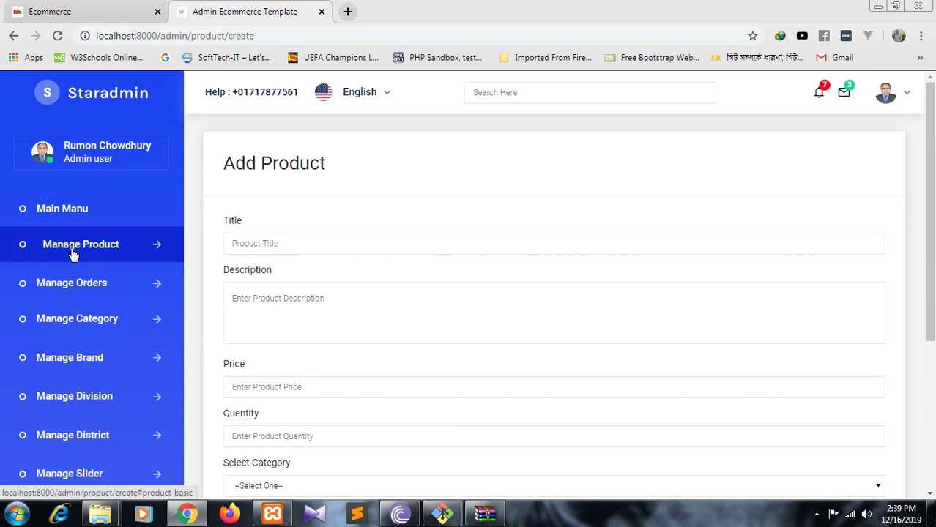
click(88, 286)
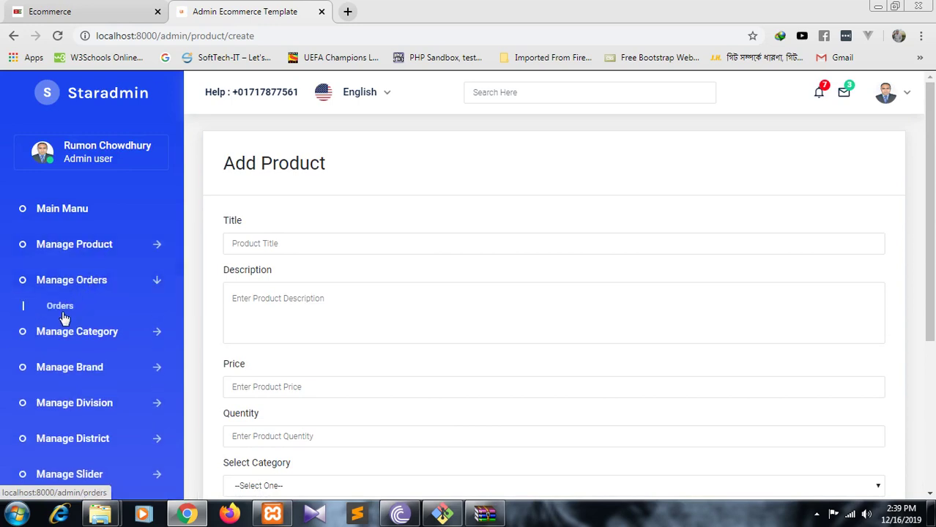
click(61, 308)
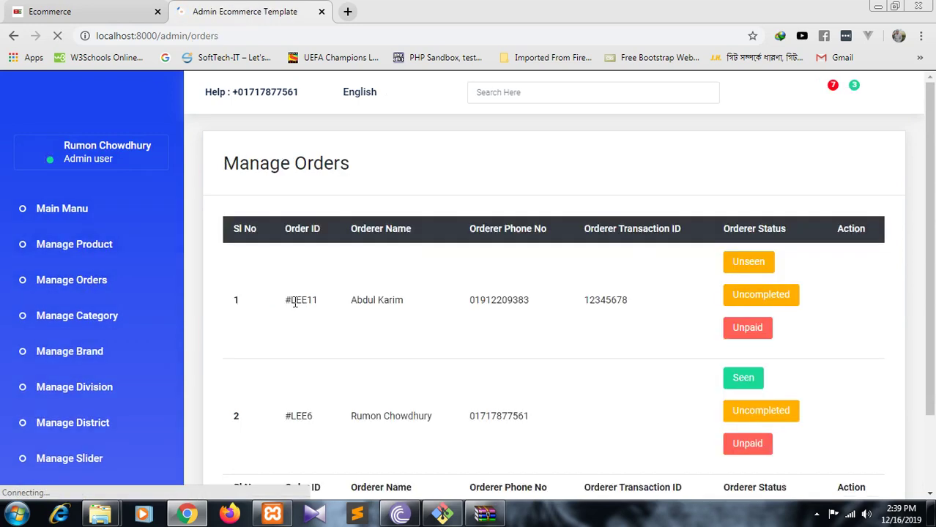
scroll(299, 295, down, 2)
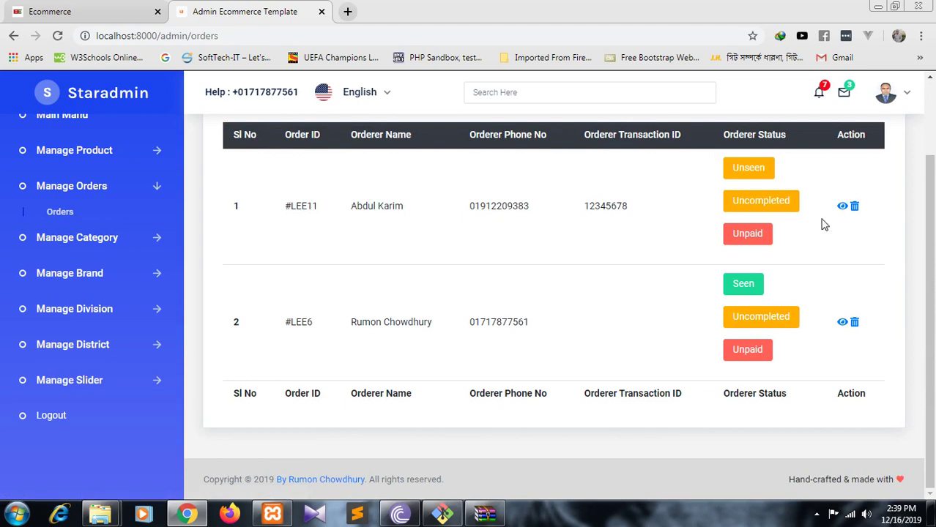
- Open order #LEE11's details and select the customer's phone number
click(843, 211)
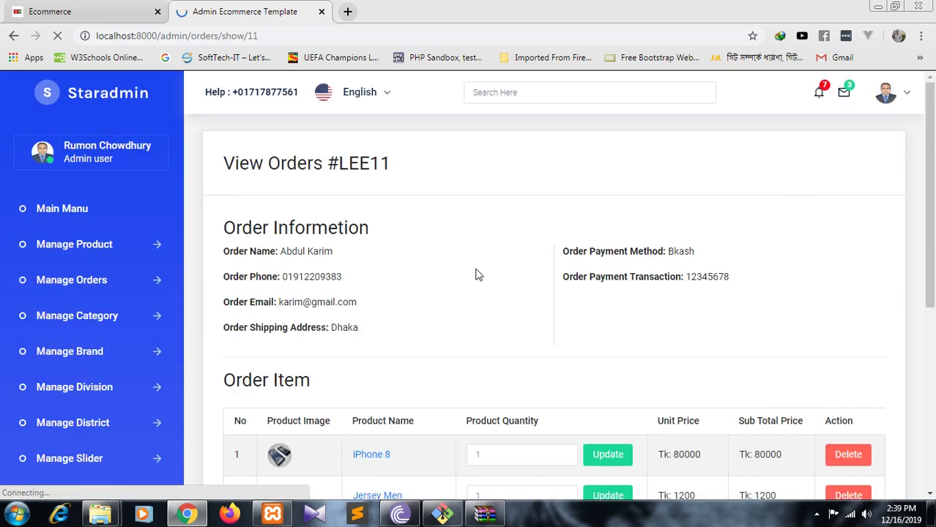
scroll(406, 267, down, 4)
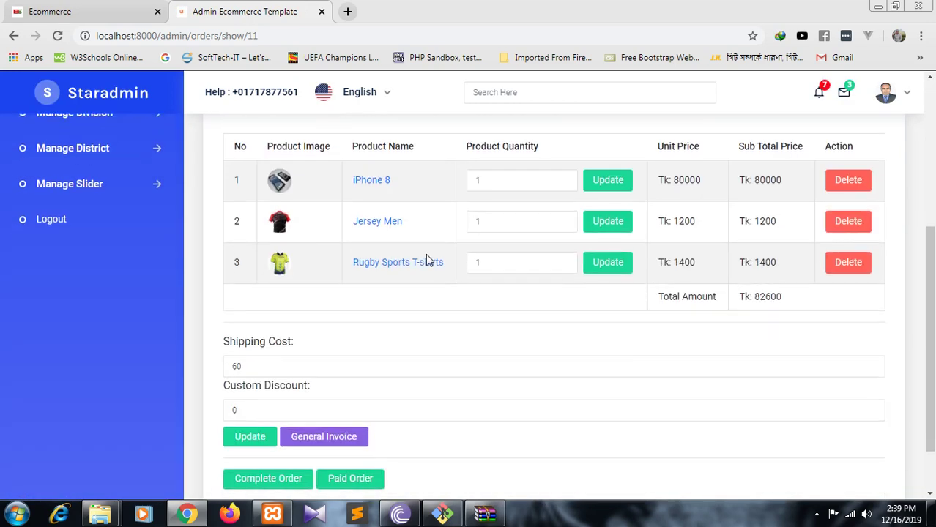
scroll(429, 261, down, 1)
scroll(258, 302, up, 4)
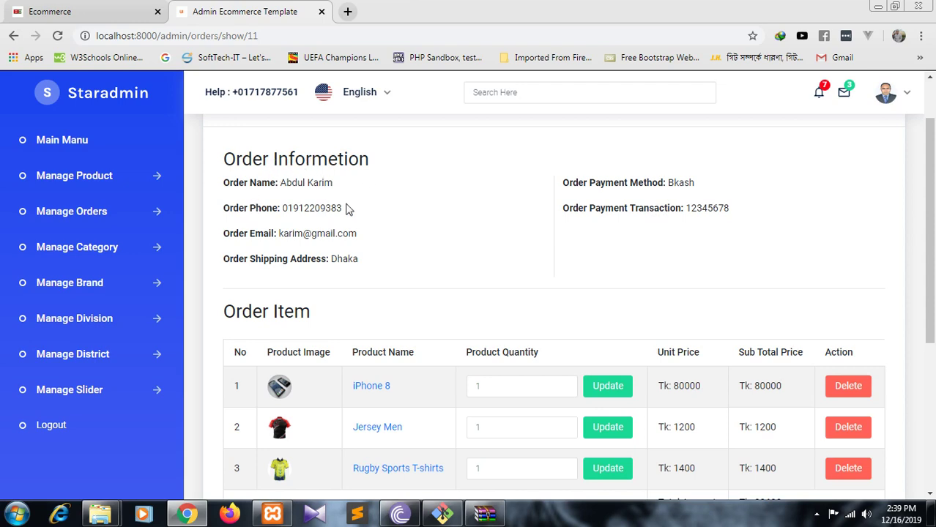
drag(358, 211, 277, 209)
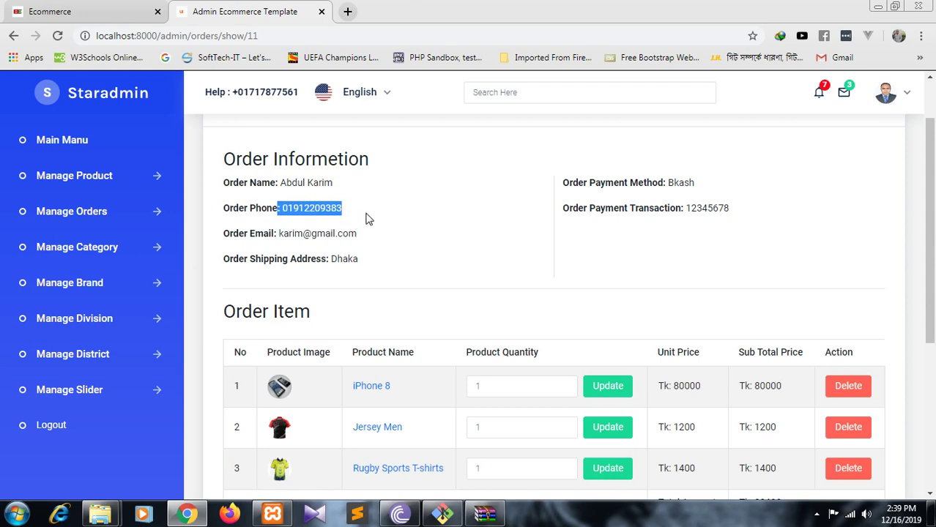
- Review the order's three items and put the cursor in the Shipping Cost field
scroll(371, 220, down, 4)
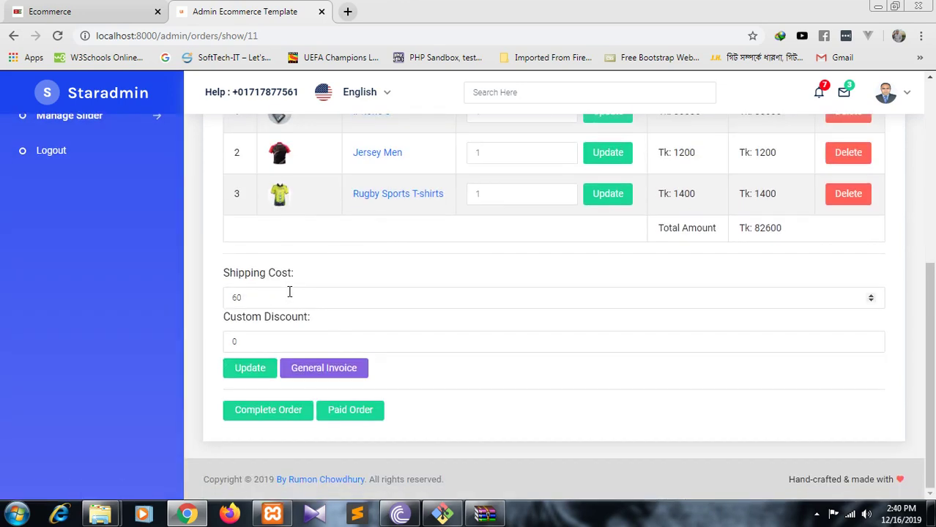
scroll(278, 293, up, 3)
scroll(275, 297, down, 3)
click(244, 299)
scroll(256, 289, up, 8)
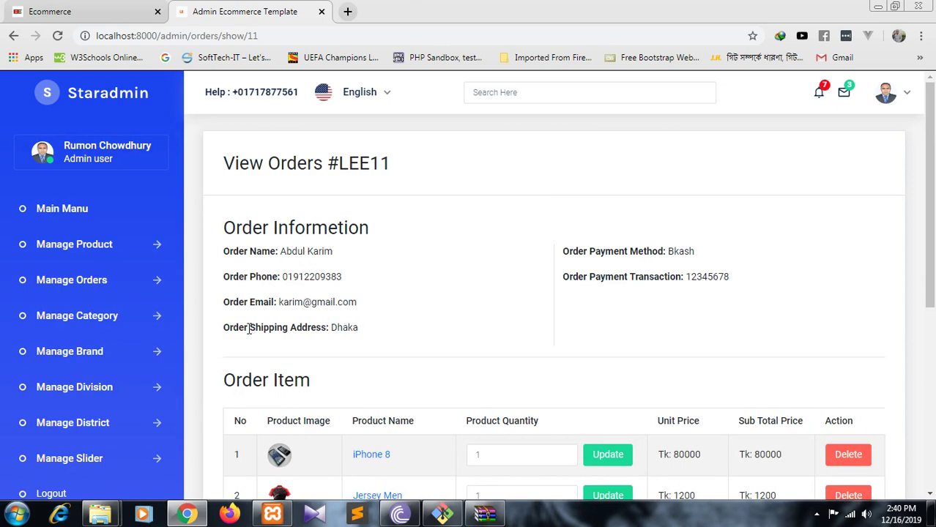
scroll(348, 327, down, 3)
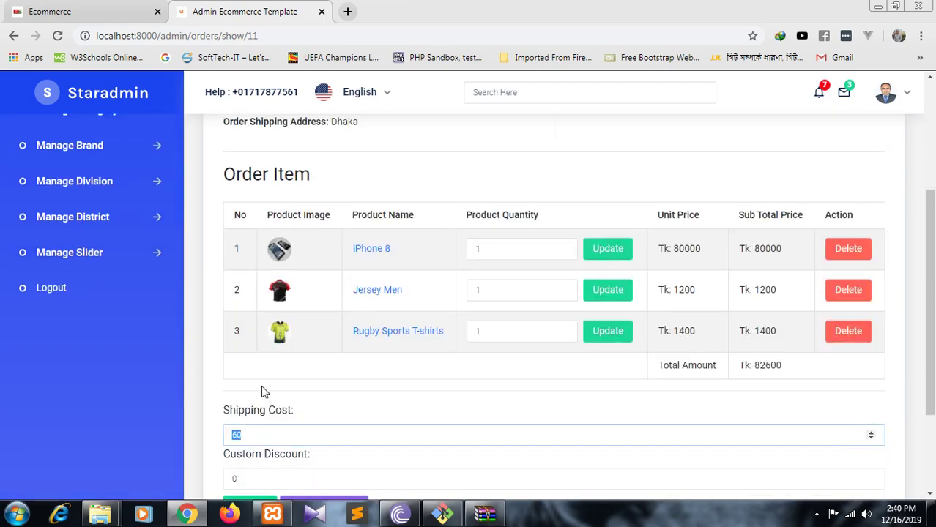
scroll(236, 431, down, 2)
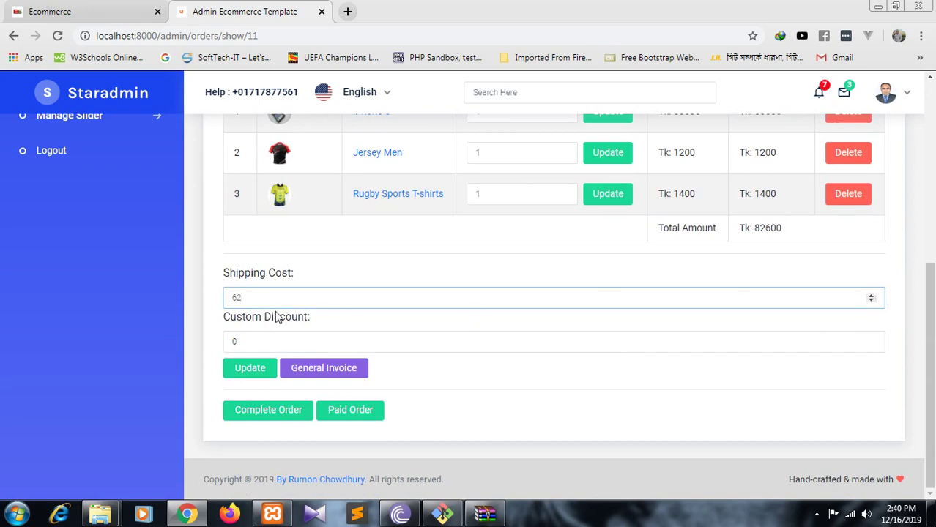
- Update order #LEE11 with shipping cost 80 and custom discount 10
key(BackSpace)
text(80)
click(271, 341)
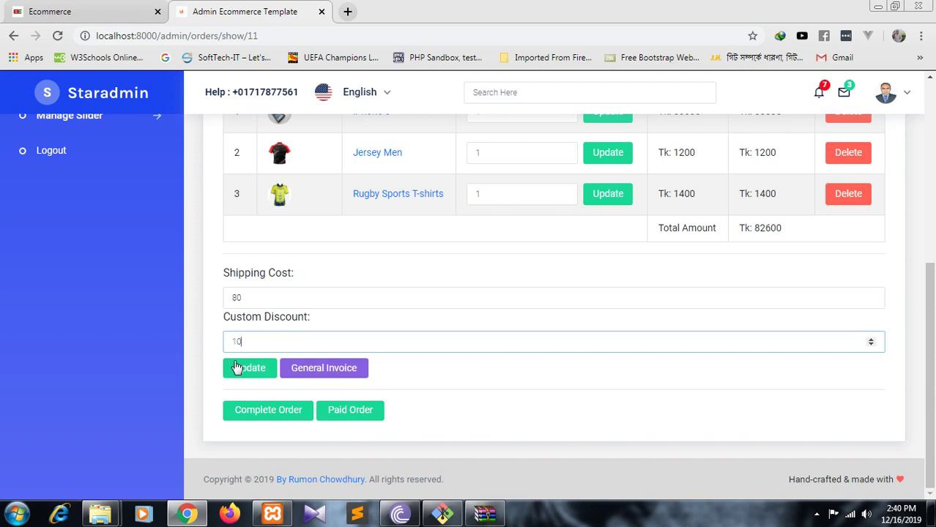
click(256, 379)
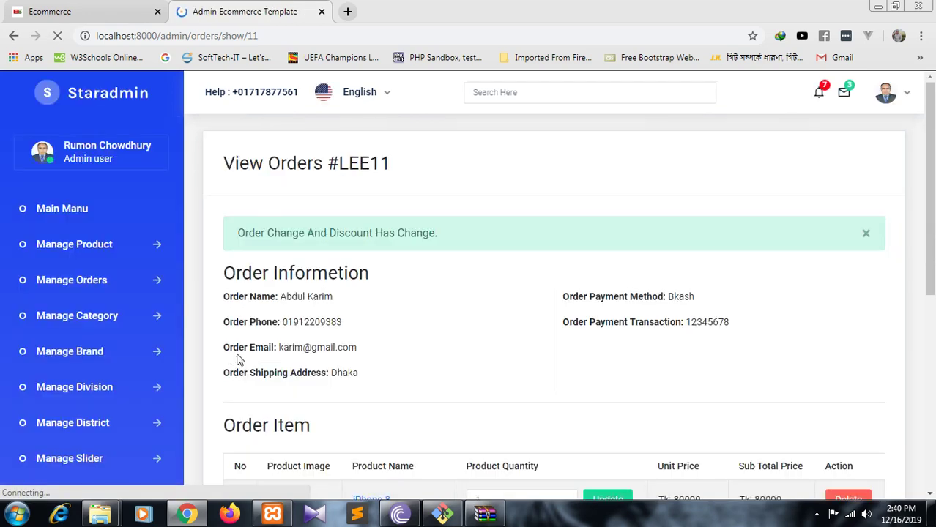
- Mark order #LEE11 as completed
scroll(230, 360, down, 5)
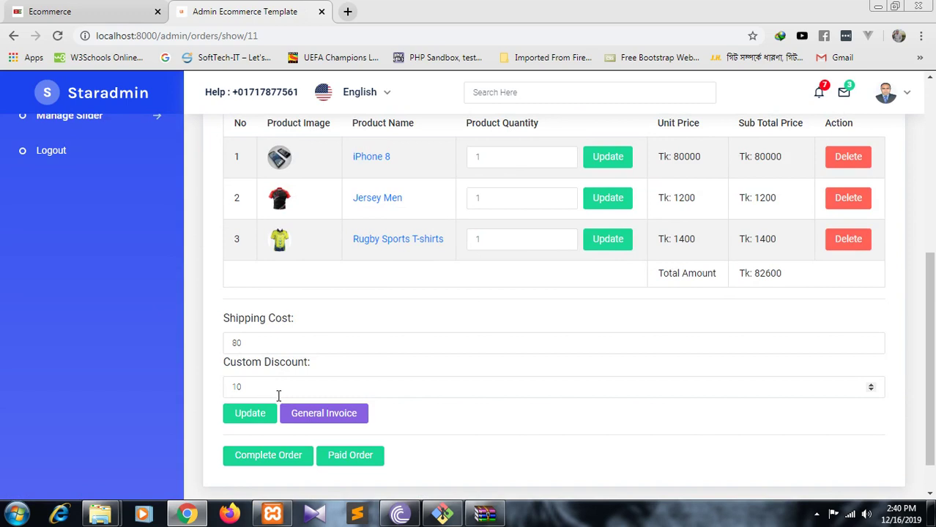
click(261, 460)
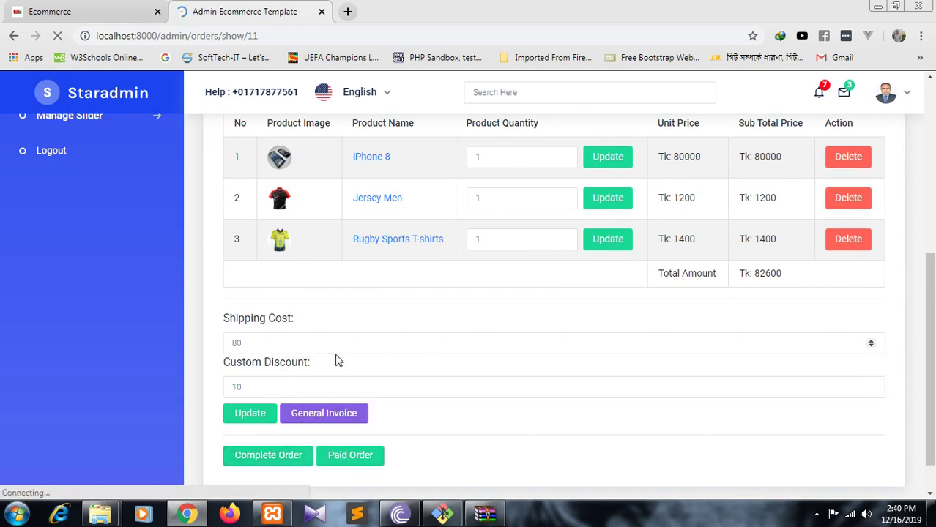
scroll(339, 359, down, 6)
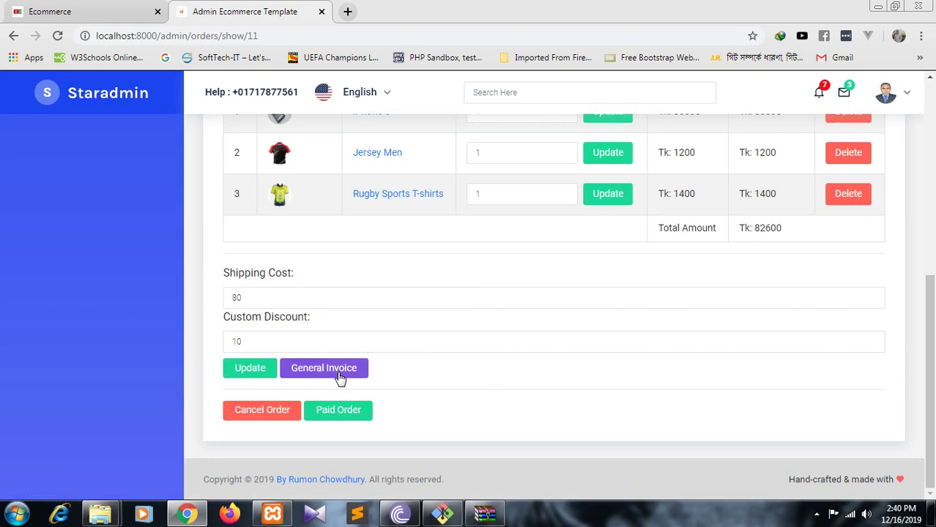
- Mark order #LEE11 as Paid, then return to Manage Orders > Orders to confirm it
click(338, 420)
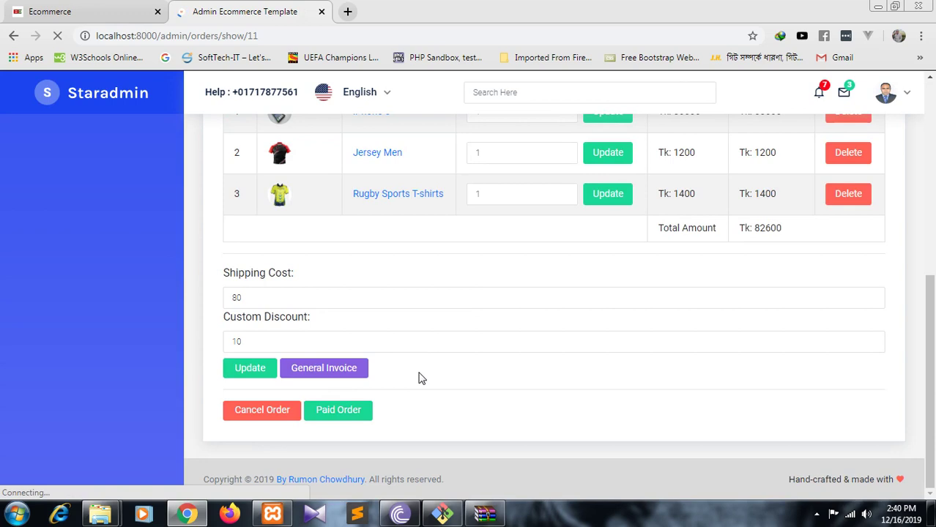
scroll(428, 375, down, 5)
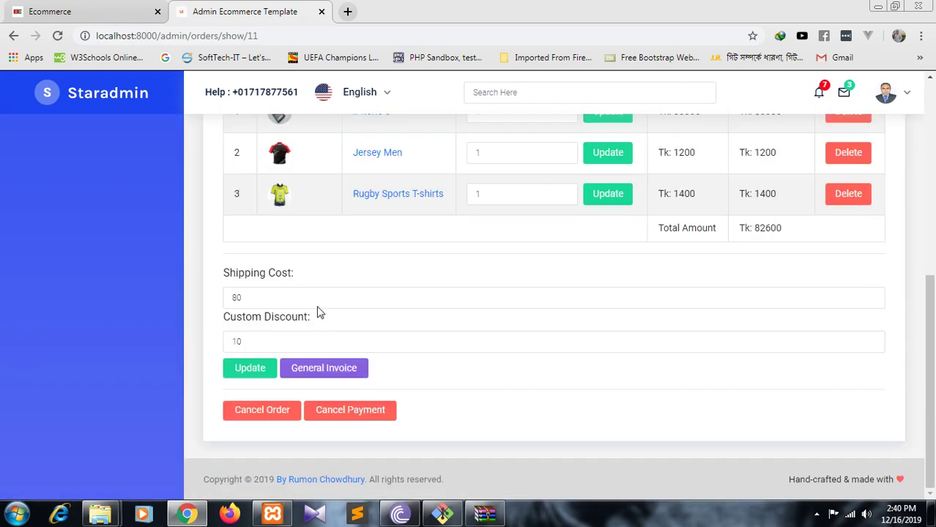
scroll(379, 386, up, 3)
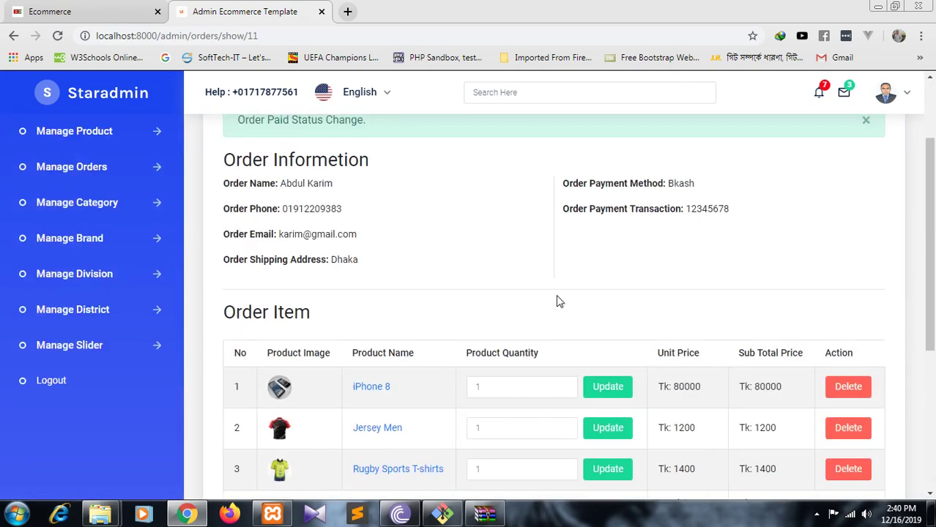
scroll(430, 236, up, 2)
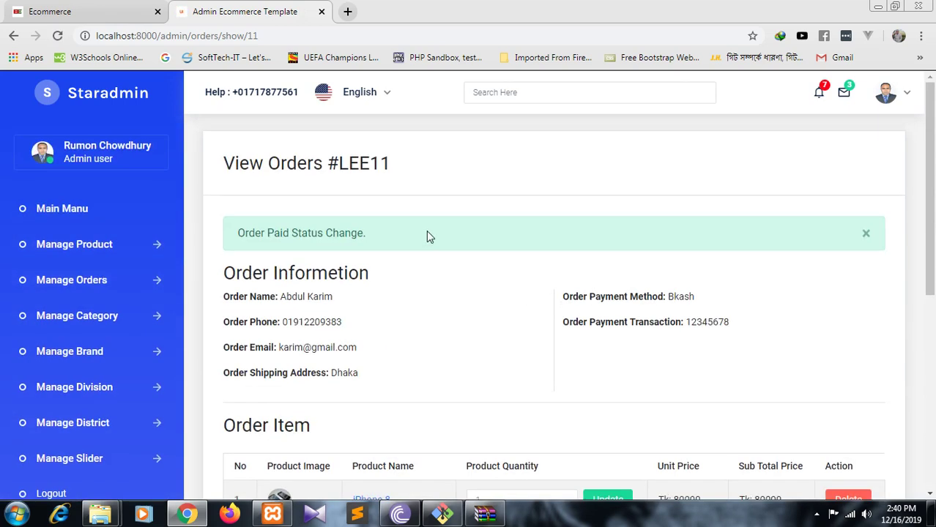
click(89, 285)
click(74, 313)
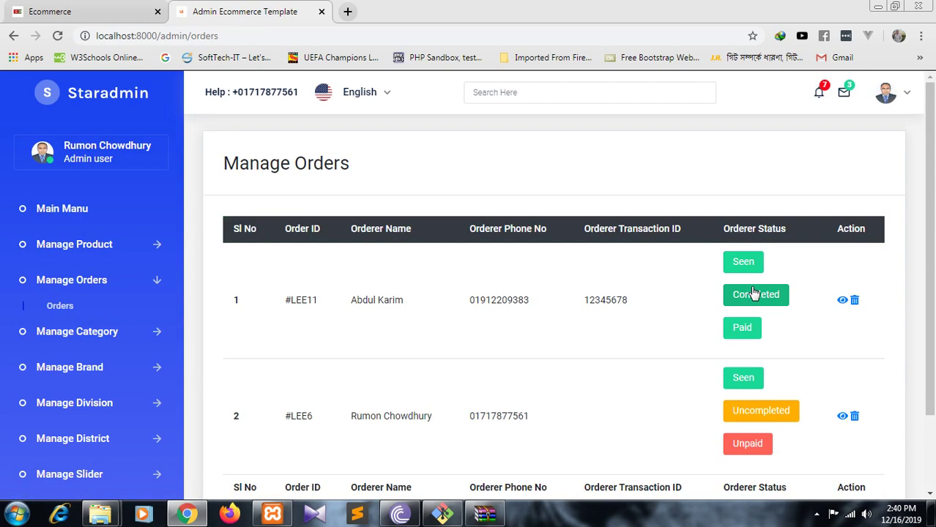
- Reopen order #LEE11's details page and scroll through it
click(844, 304)
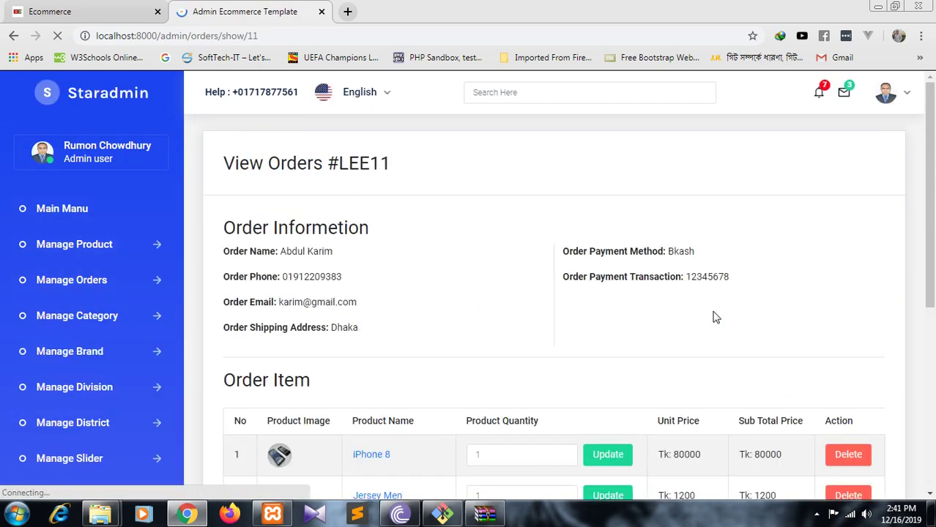
scroll(560, 318, down, 4)
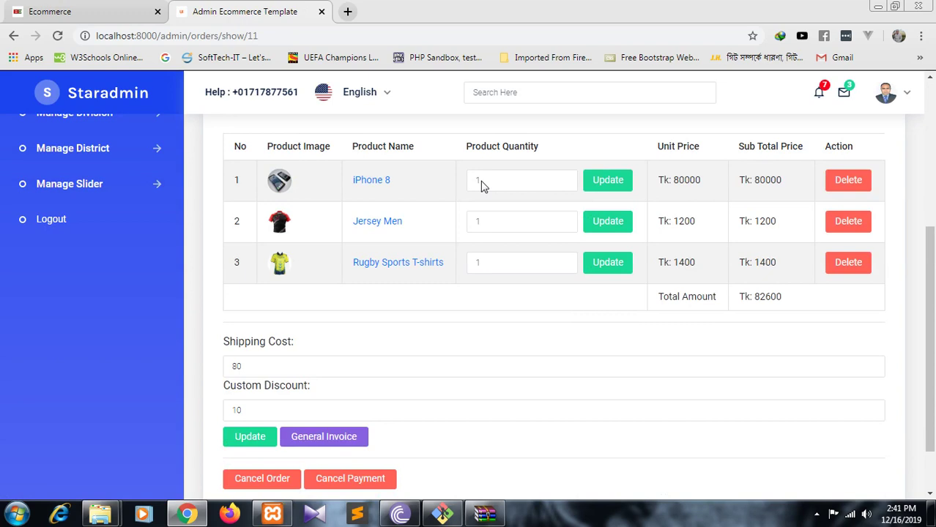
scroll(361, 285, down, 1)
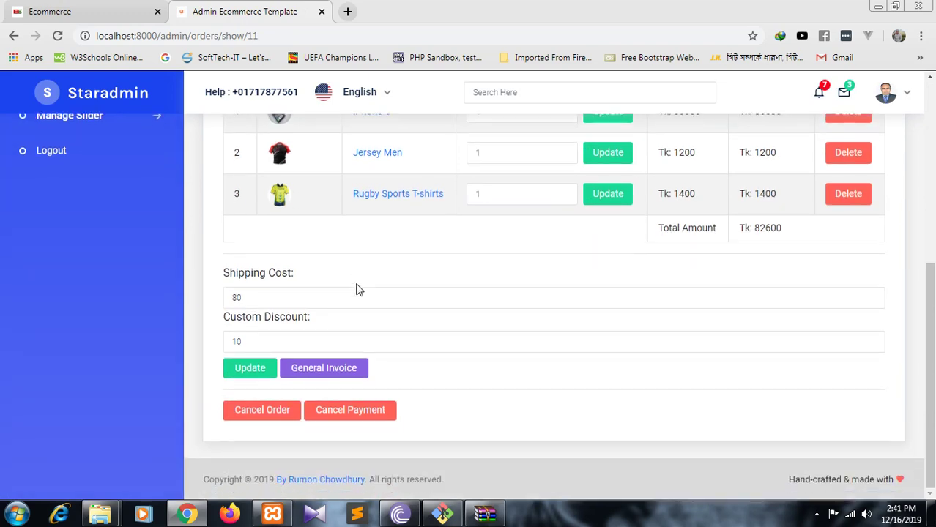
scroll(362, 283, up, 3)
scroll(363, 281, down, 3)
- Generate Invoice-11 for order #LEE11 and review its three items and Tk 82600 total
click(338, 375)
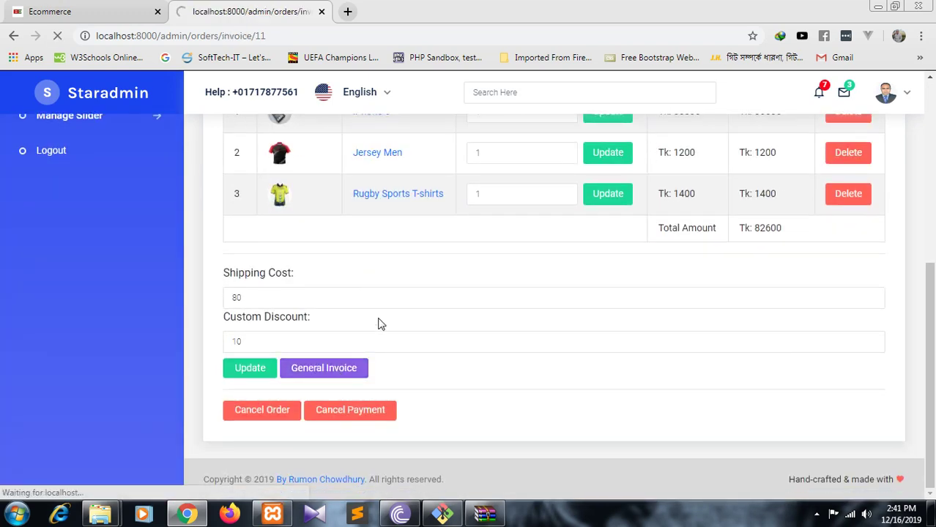
scroll(186, 223, down, 1)
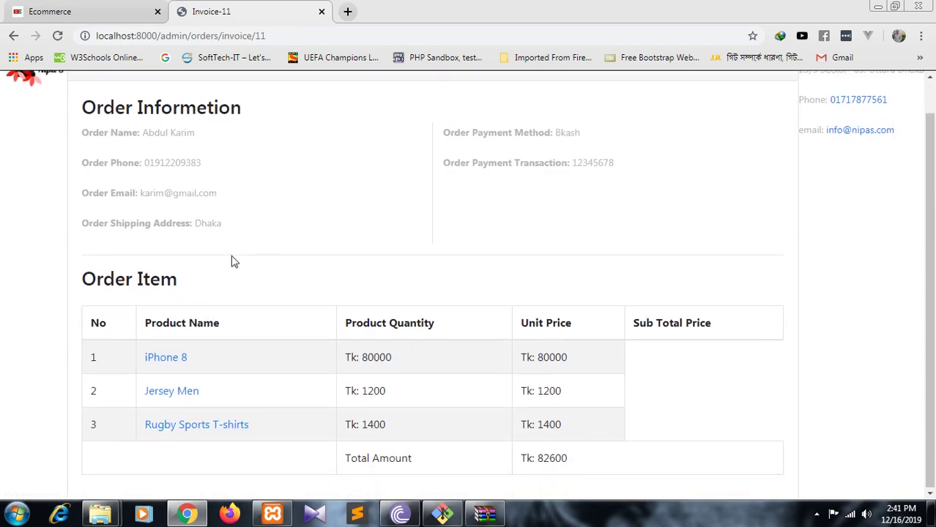
scroll(231, 261, up, 1)
scroll(233, 262, down, 1)
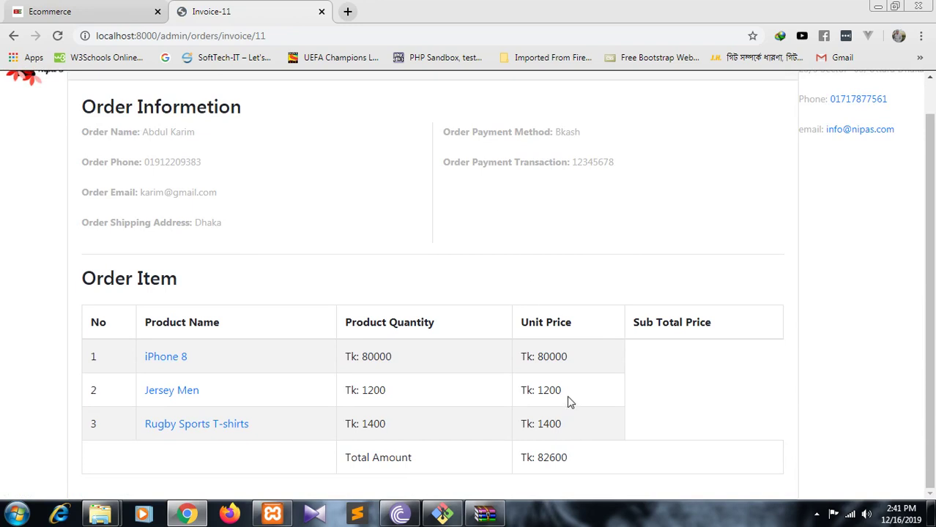
- Go back from Invoice-11 to order #LEE11's details page
click(14, 36)
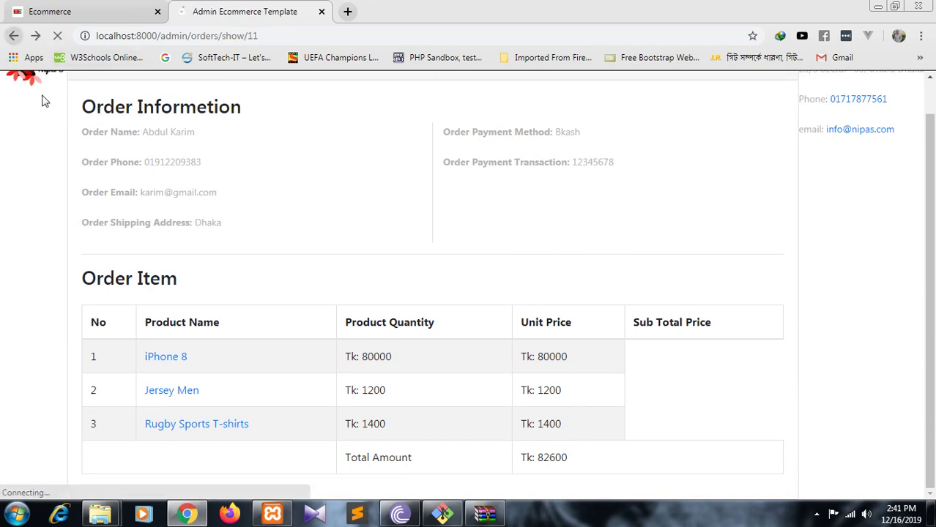
scroll(387, 319, down, 4)
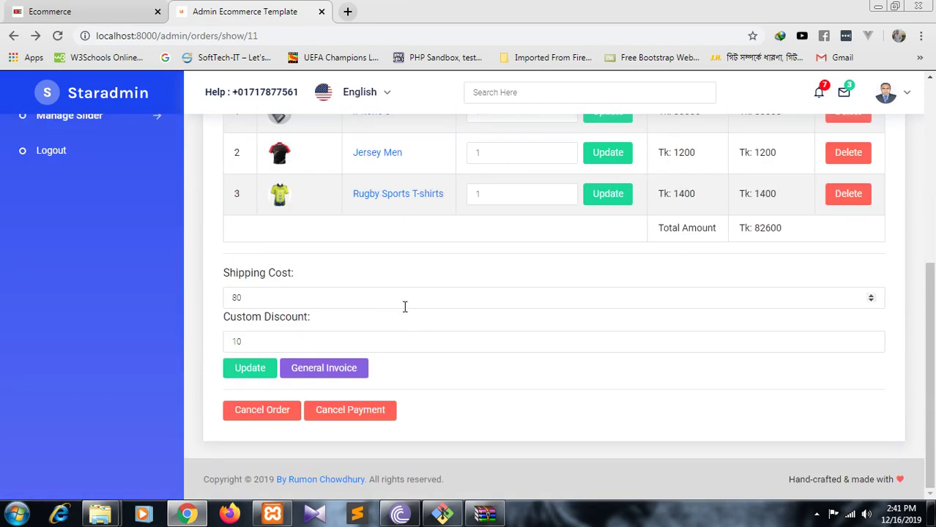
scroll(293, 286, up, 5)
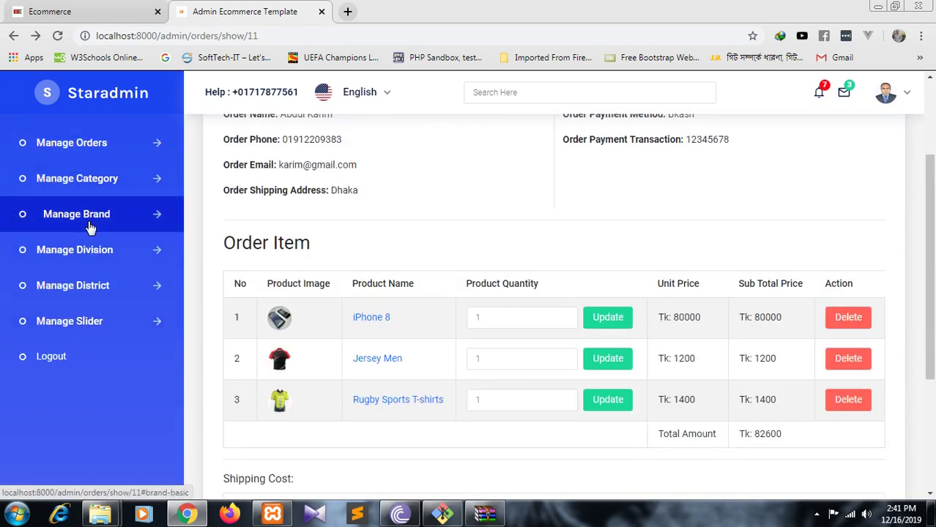
- Expand the Brand, Category, Division, District and Slider sections, then return to the storefront checkout
click(89, 223)
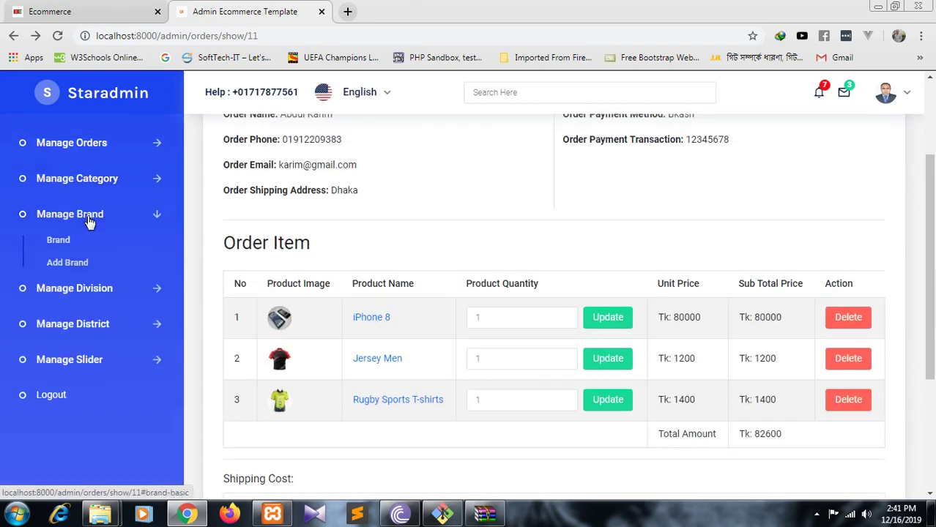
click(89, 223)
scroll(89, 223, up, 2)
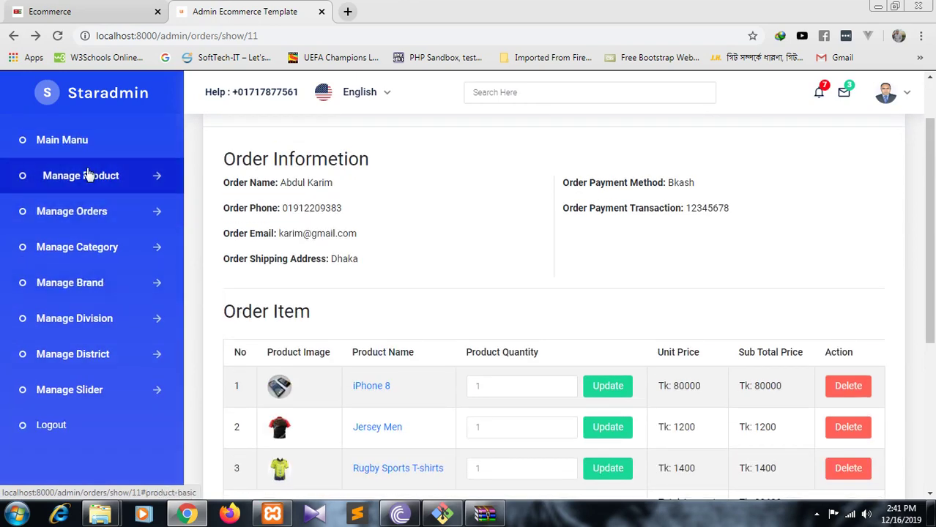
click(94, 253)
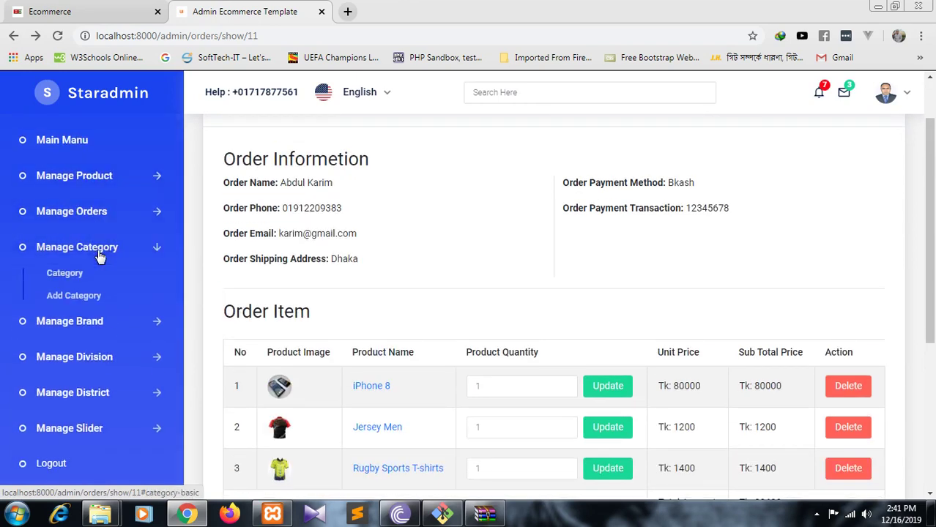
click(92, 321)
click(94, 363)
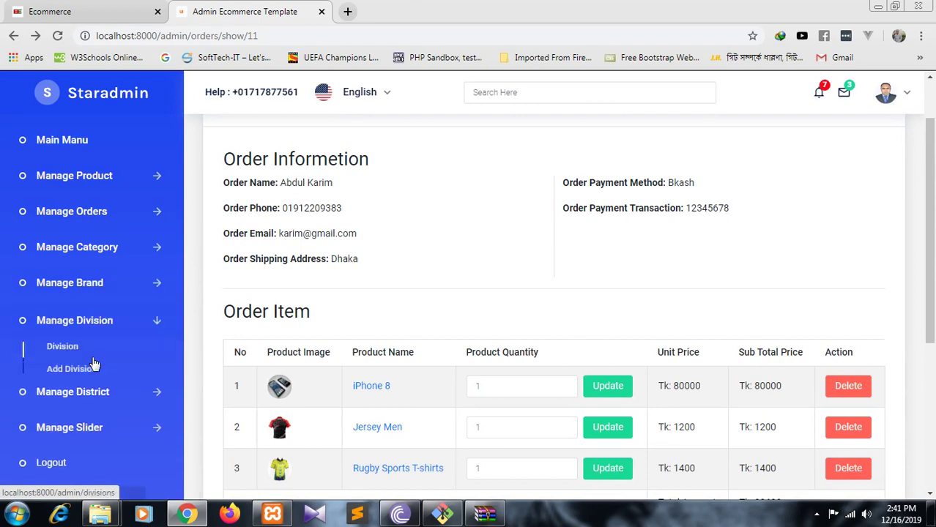
click(94, 400)
scroll(94, 398, down, 2)
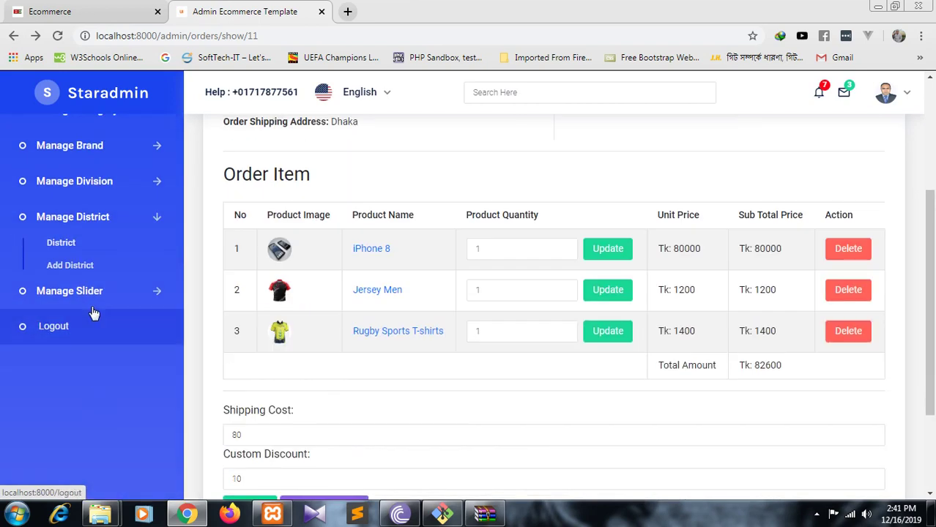
click(94, 296)
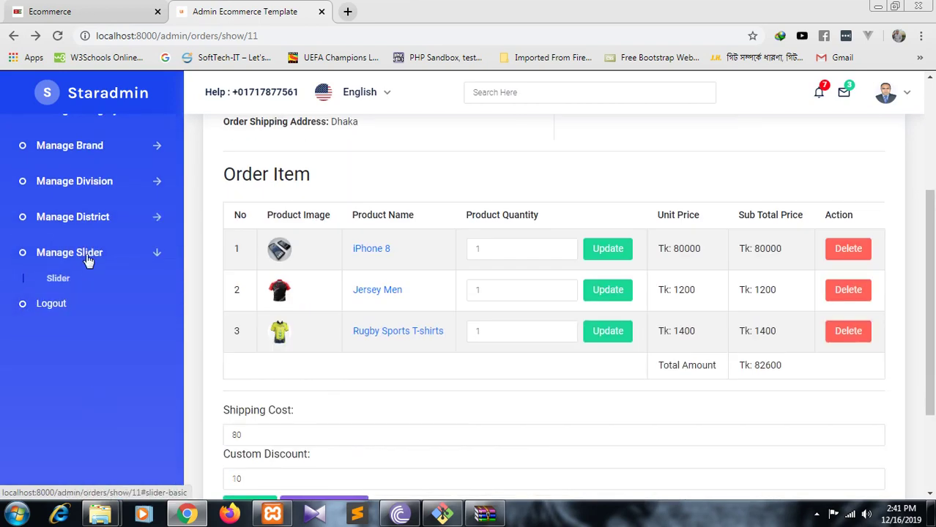
scroll(75, 323, up, 3)
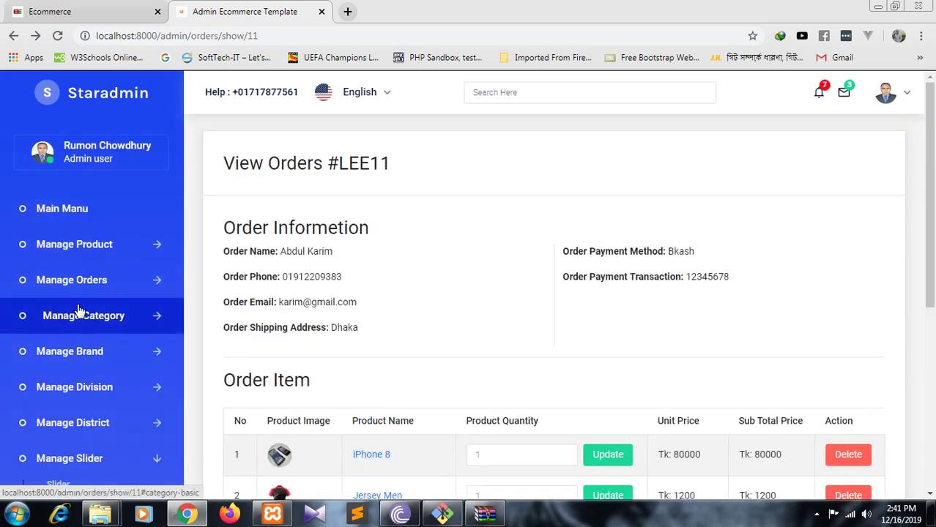
click(88, 12)
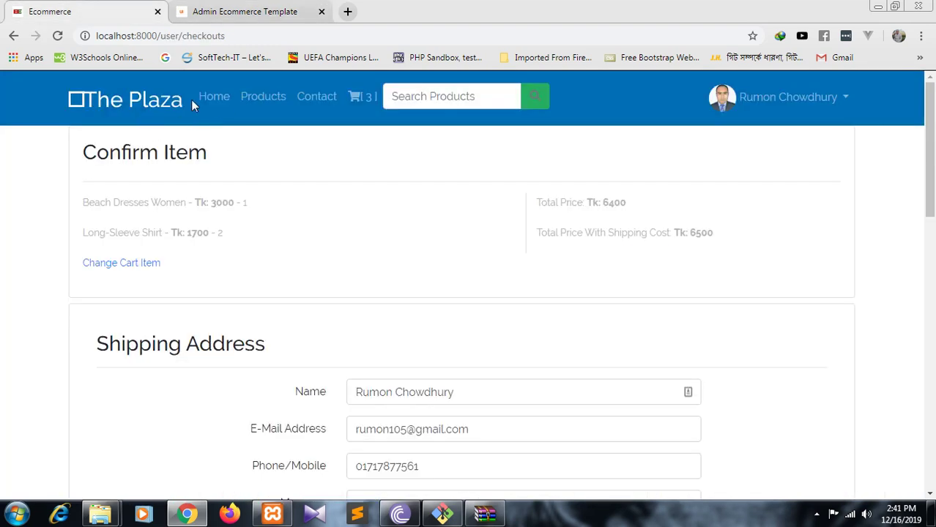
- On the storefront home page, advance the slider past Electronic Banner to the T-Shirts slide
click(215, 99)
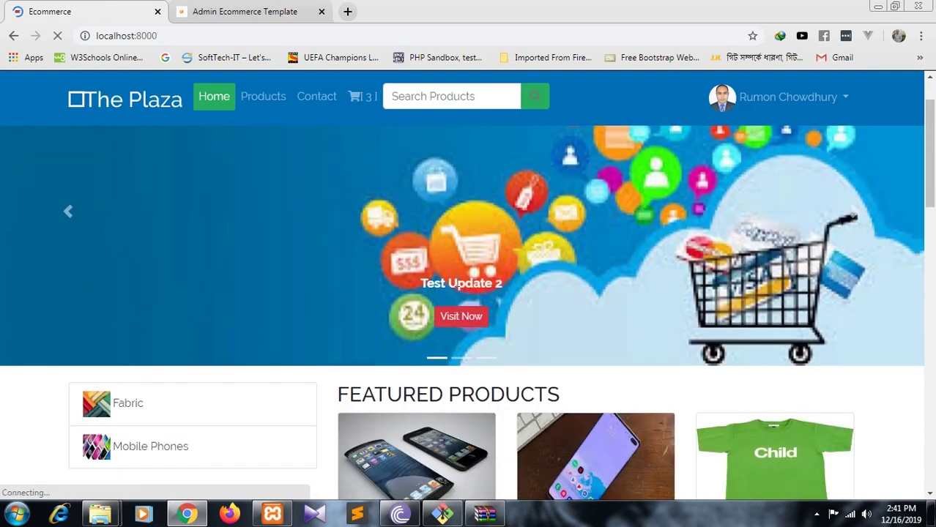
click(853, 215)
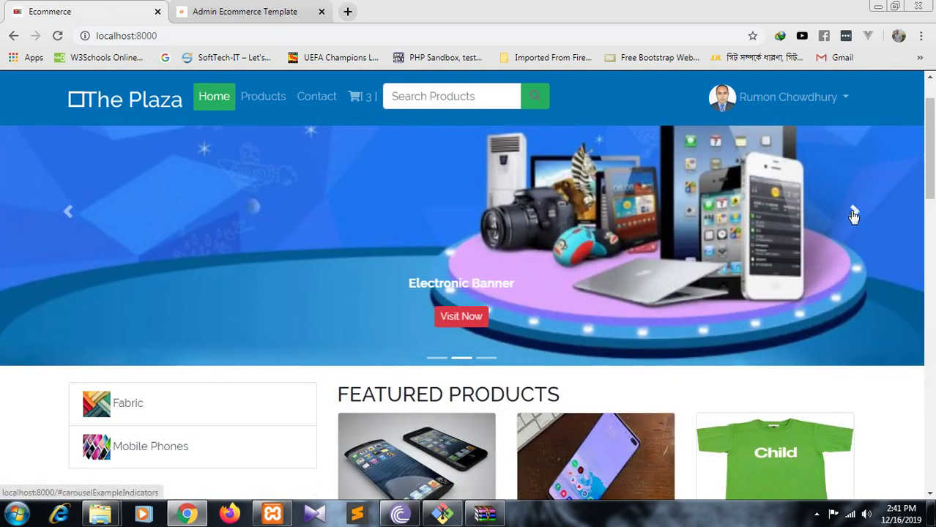
click(854, 212)
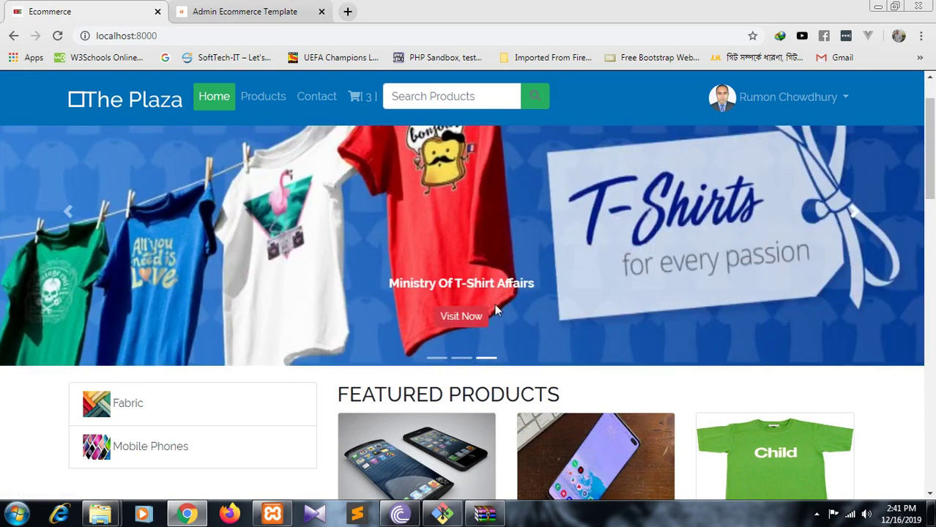
- Visit the Teespring T-shirt store linked from the slide, browse it, and close it
click(462, 323)
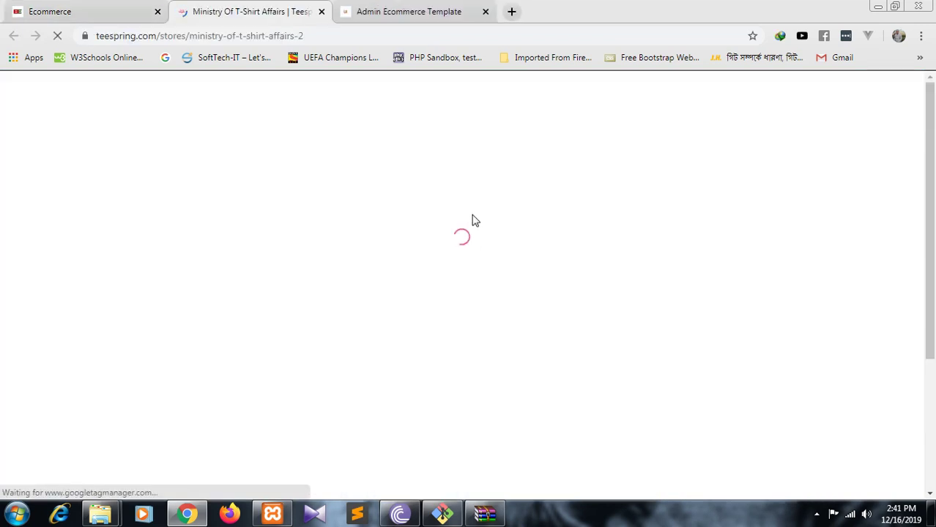
scroll(476, 215, down, 6)
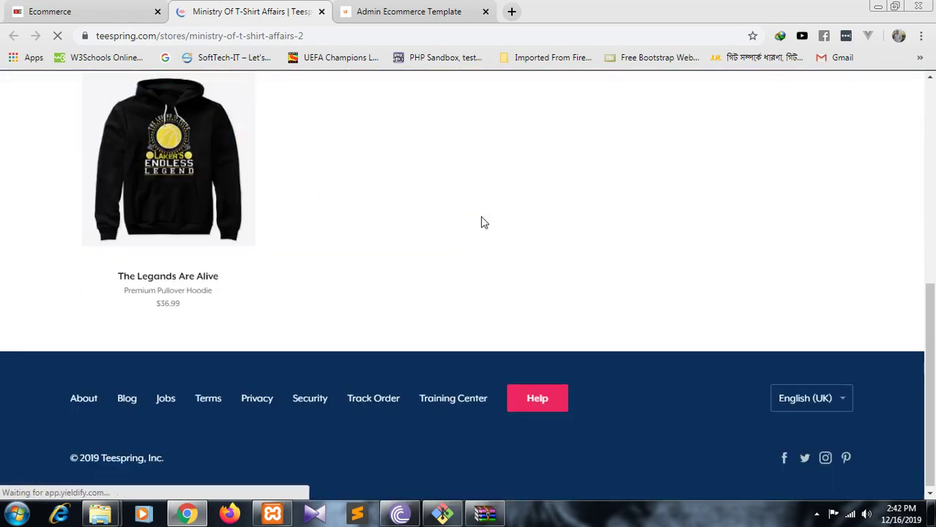
scroll(484, 216, up, 4)
scroll(485, 214, up, 2)
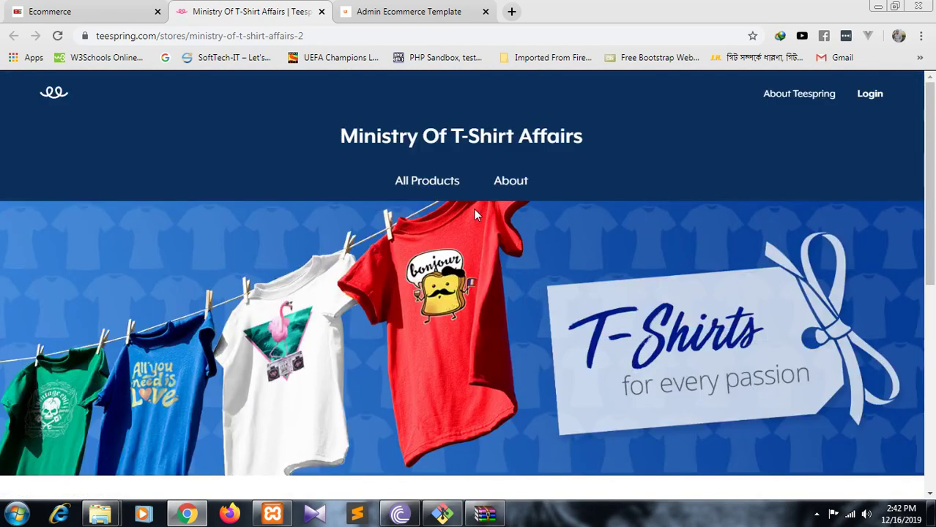
click(321, 11)
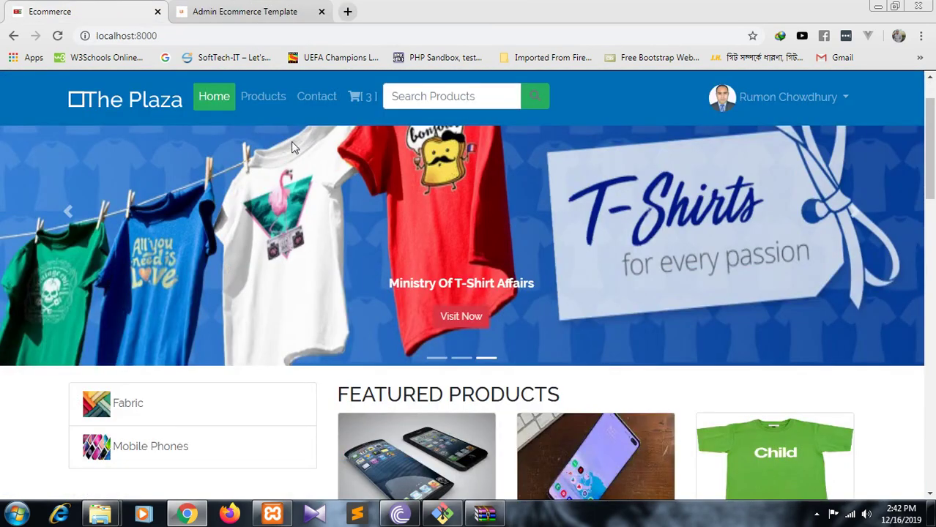
- Scroll down the storefront home page to the product listings and check the system tray
scroll(291, 147, down, 1)
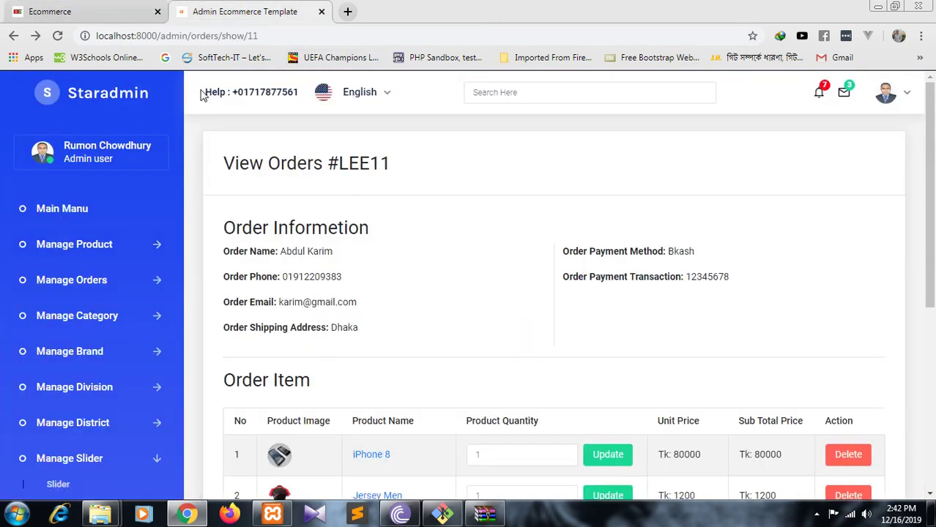
click(88, 12)
scroll(370, 265, down, 8)
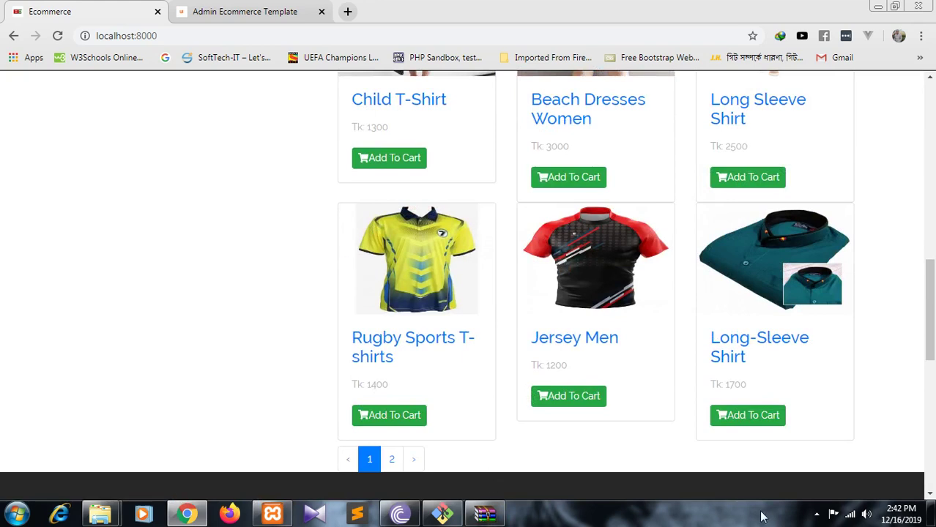
click(817, 514)
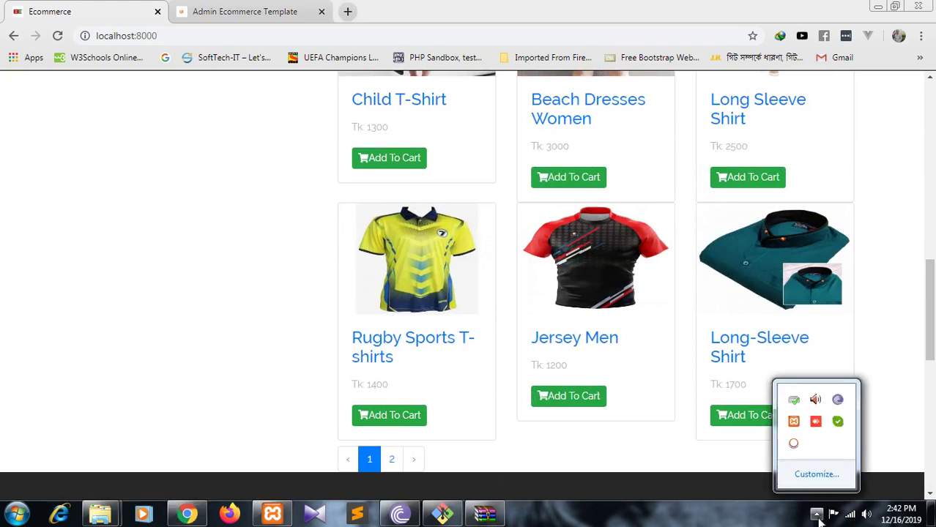
click(794, 445)
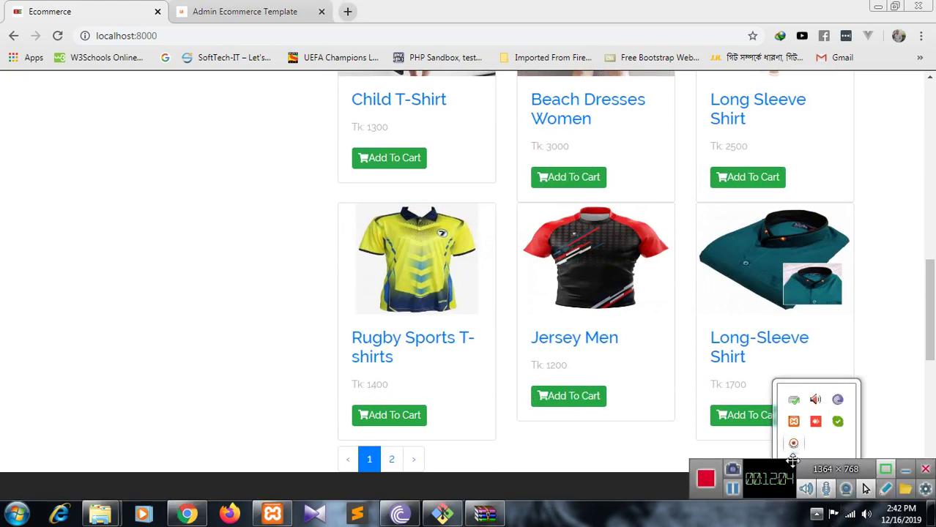